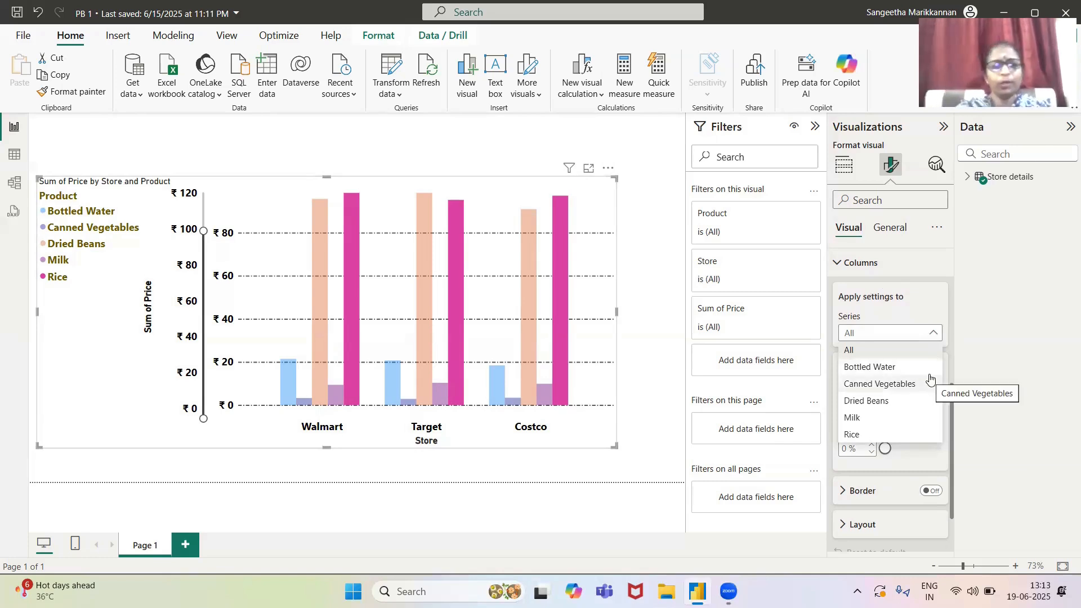
- Recolor the Bottled Water columns dark yellow after trying orange, then test full transparency and settle on 1%
{"action": "left_click", "coordinate": [877, 367]}
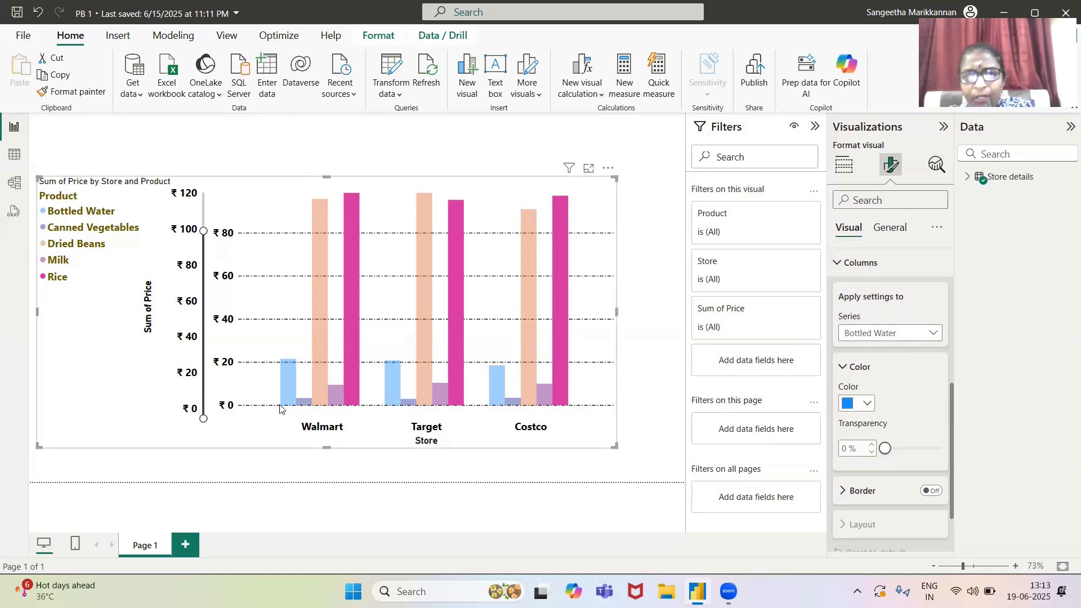
{"action": "left_click", "coordinate": [867, 405]}
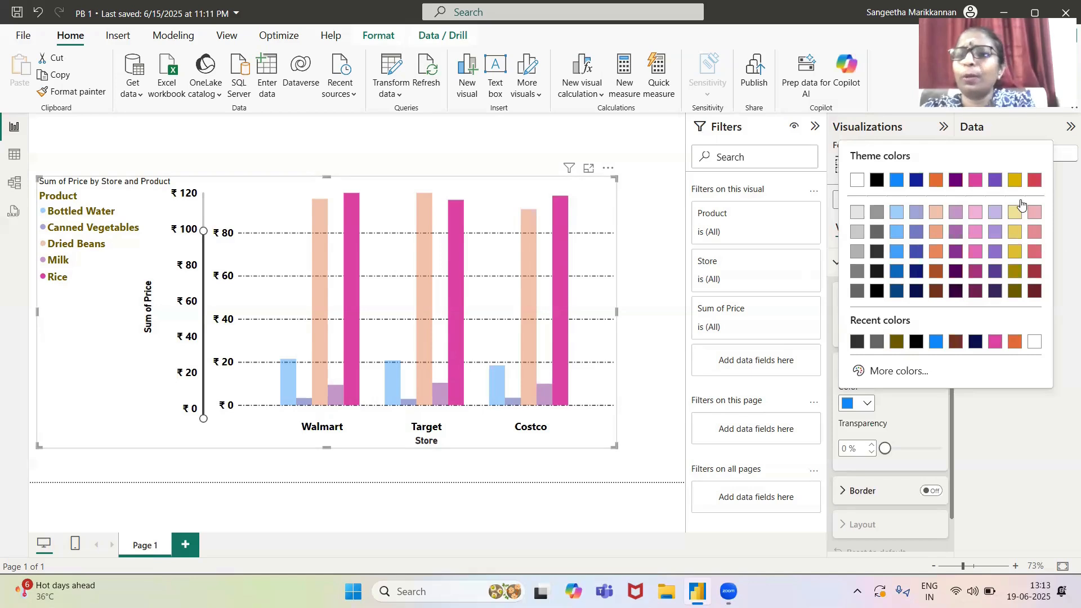
{"action": "left_click", "coordinate": [1016, 343]}
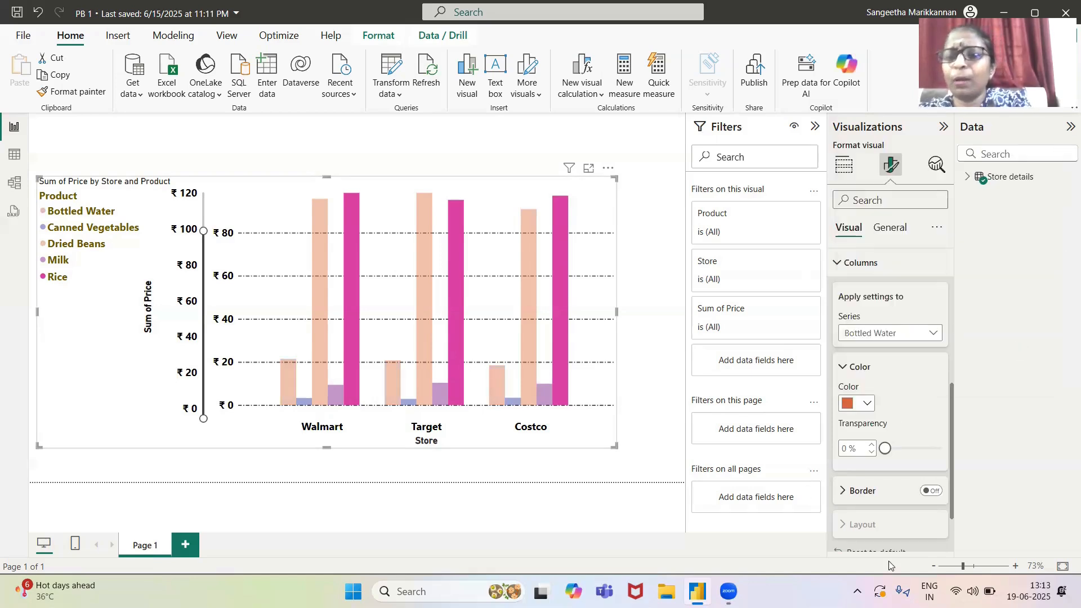
{"action": "left_click", "coordinate": [870, 405]}
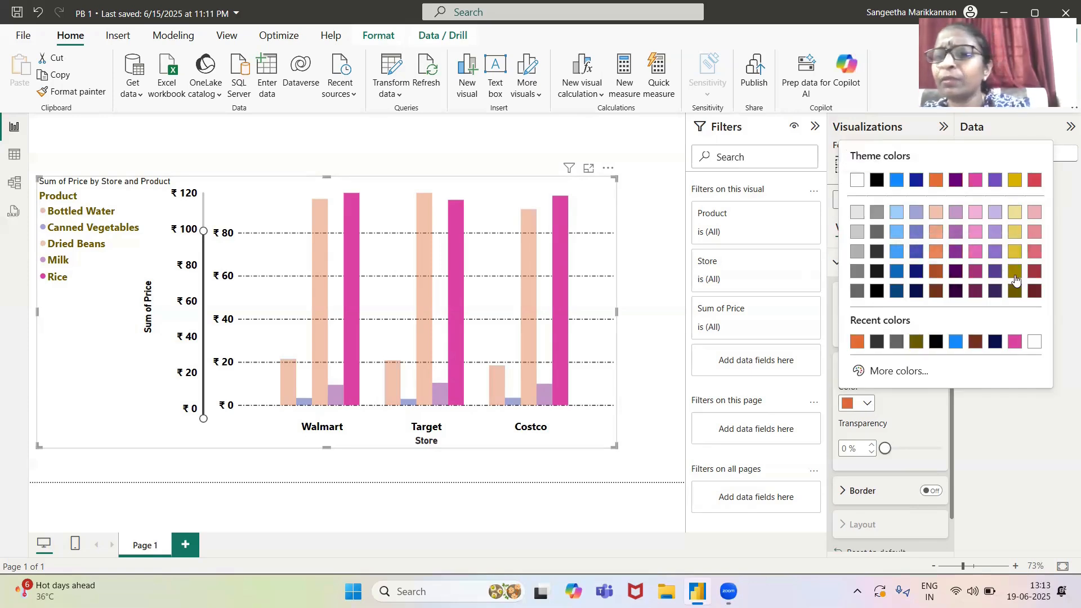
{"action": "left_click", "coordinate": [1015, 272]}
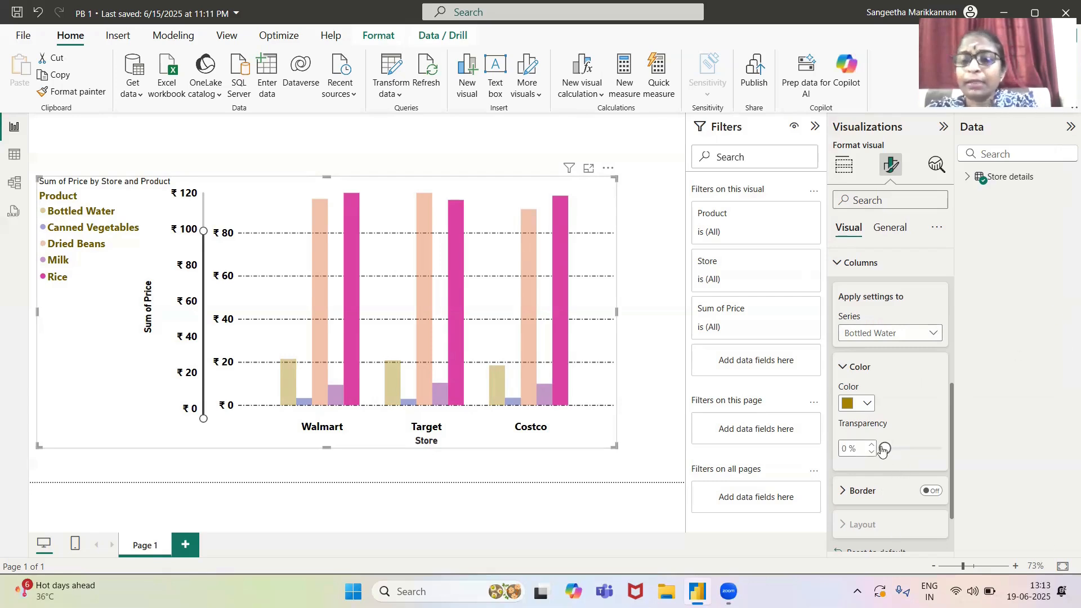
{"action": "left_click_drag", "start_coordinate": [885, 449], "coordinate": [942, 449]}
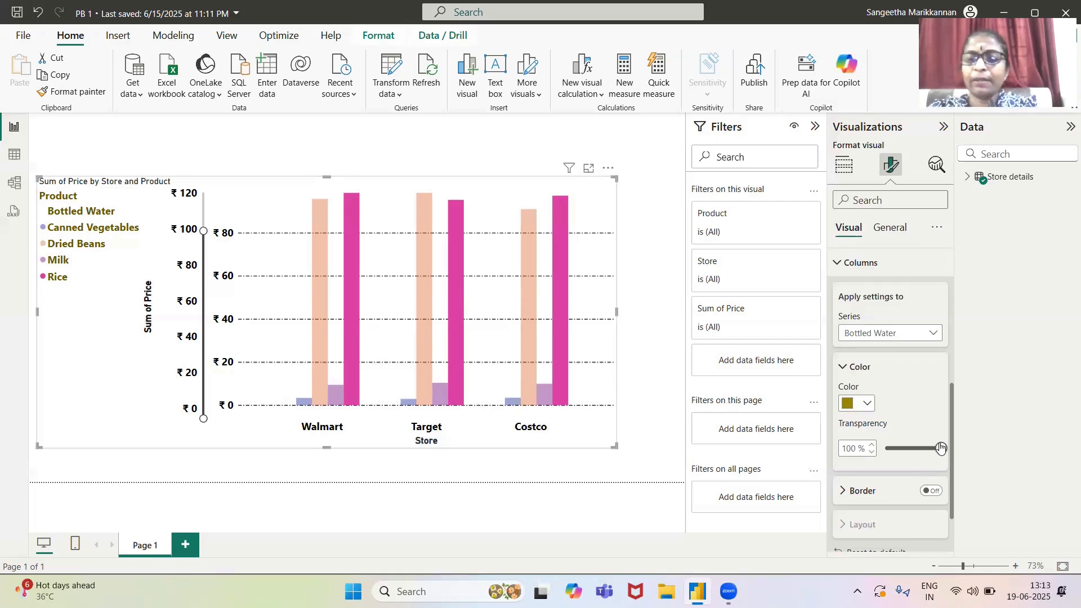
{"action": "left_click_drag", "start_coordinate": [939, 449], "coordinate": [886, 453]}
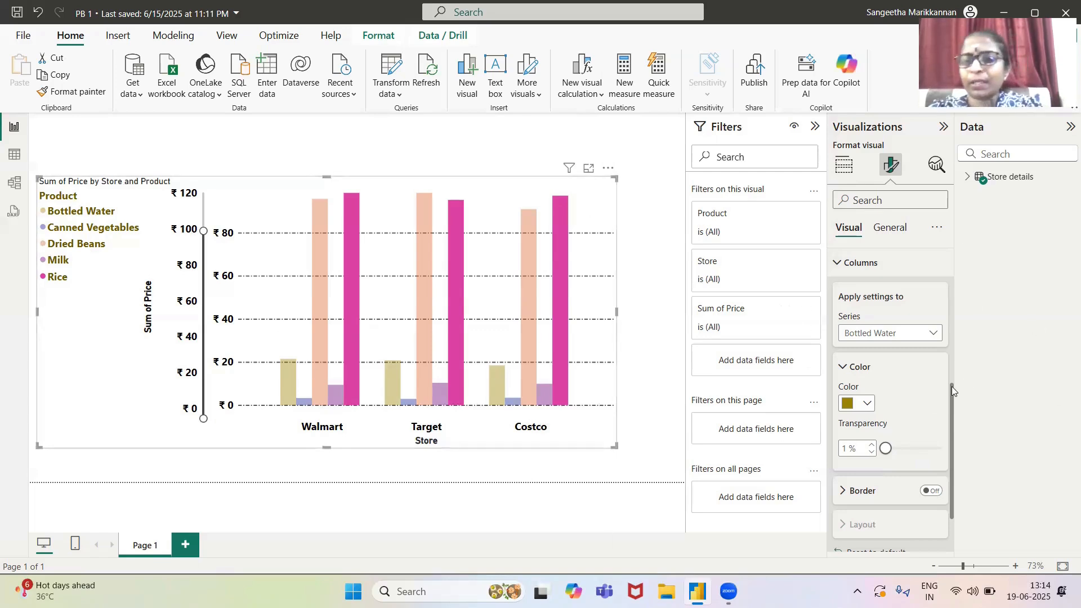
- Recolor the Canned Vegetables columns orange, try 25% transparency, and return it to 0%
{"action": "left_click", "coordinate": [934, 336]}
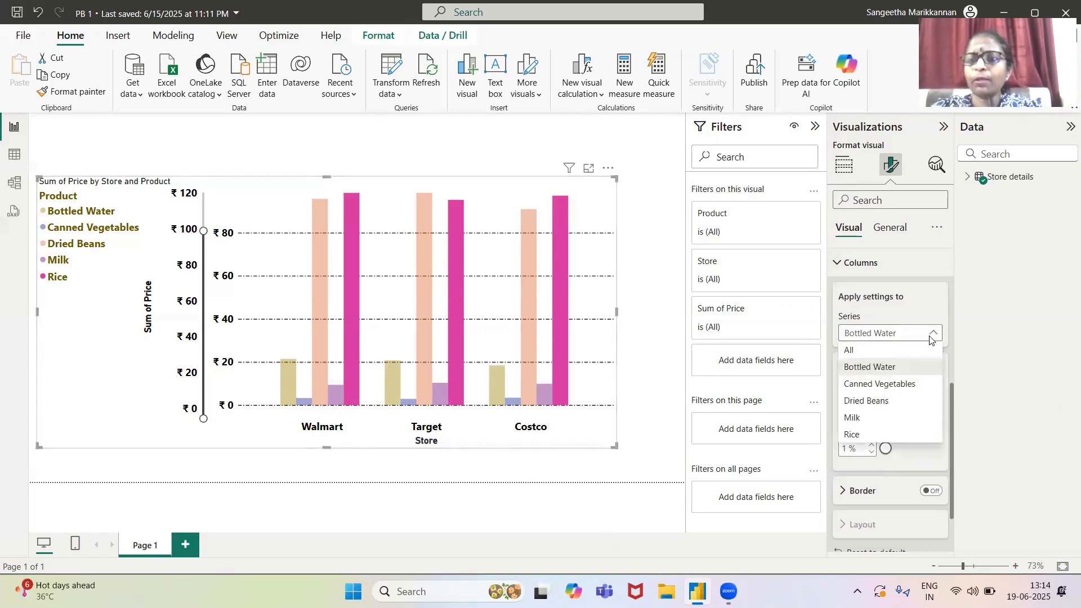
{"action": "left_click", "coordinate": [910, 387]}
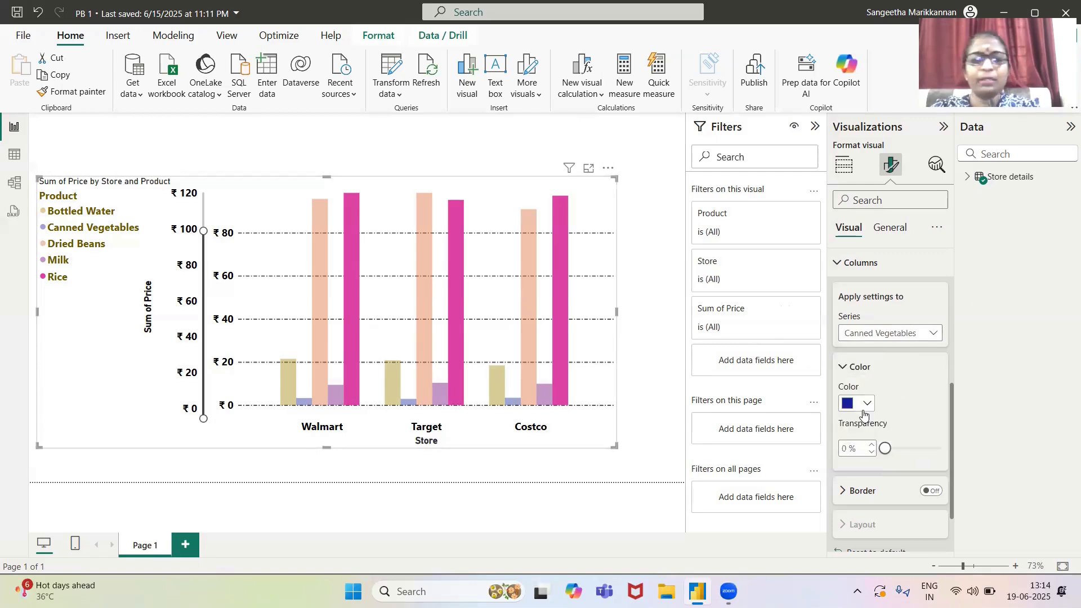
{"action": "left_click", "coordinate": [866, 404]}
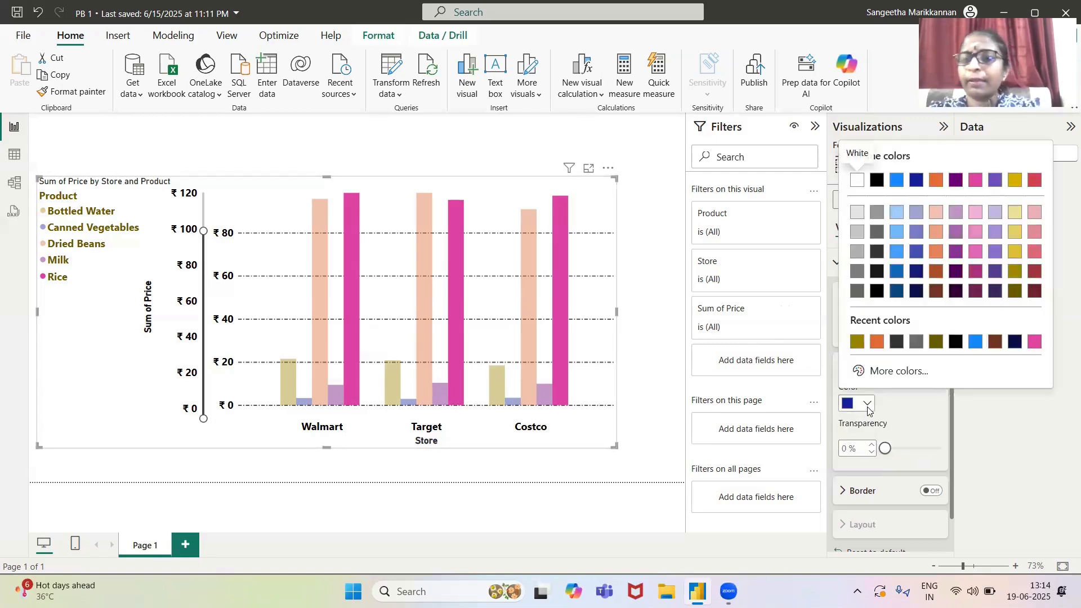
{"action": "left_click", "coordinate": [879, 342]}
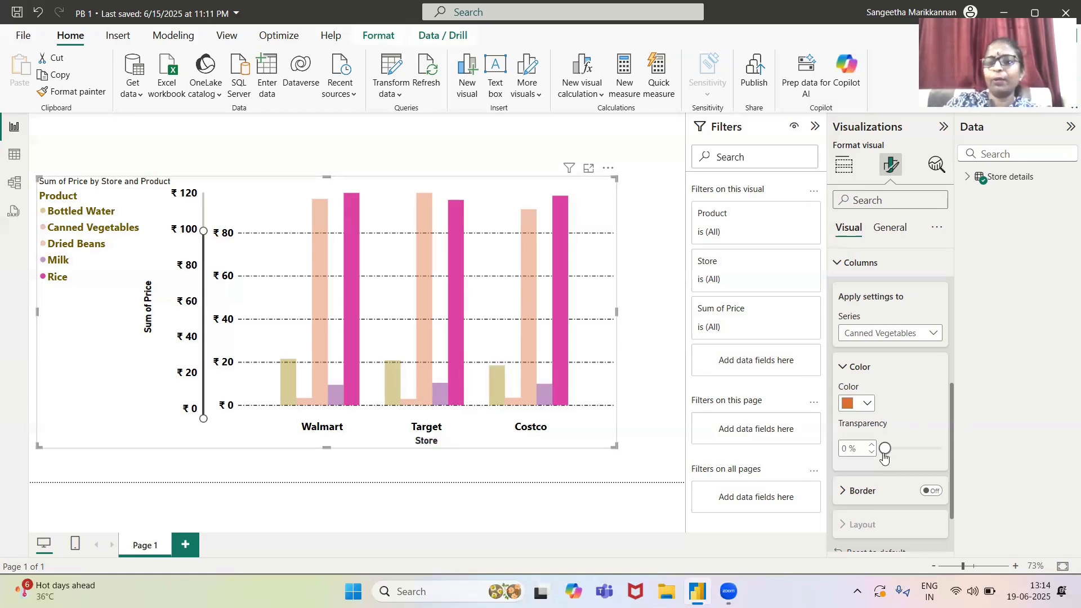
{"action": "left_click_drag", "start_coordinate": [884, 450], "coordinate": [899, 450]}
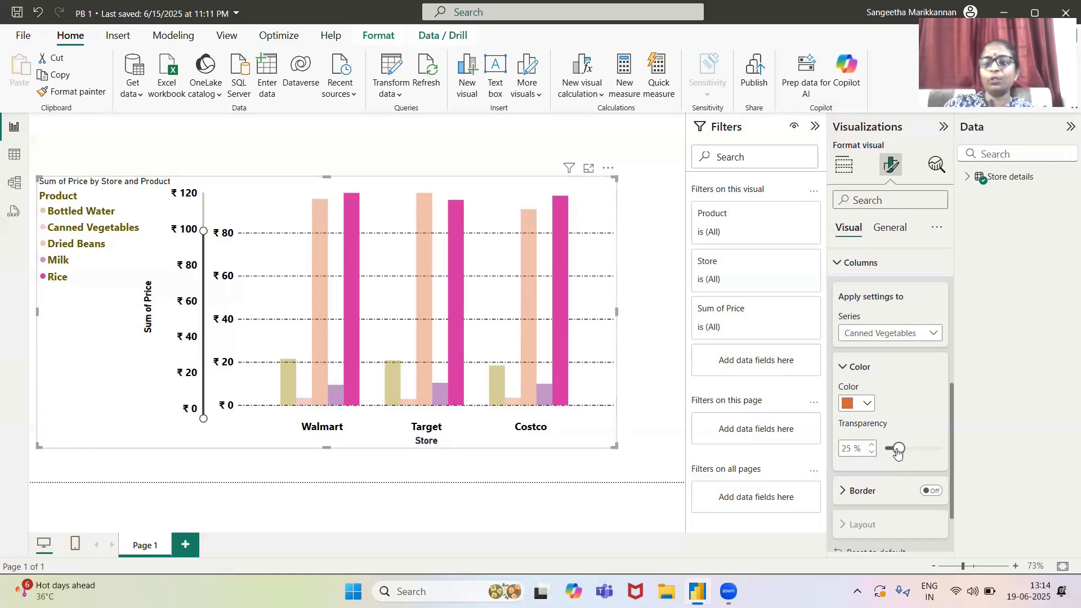
{"action": "left_click_drag", "start_coordinate": [898, 450], "coordinate": [882, 450]}
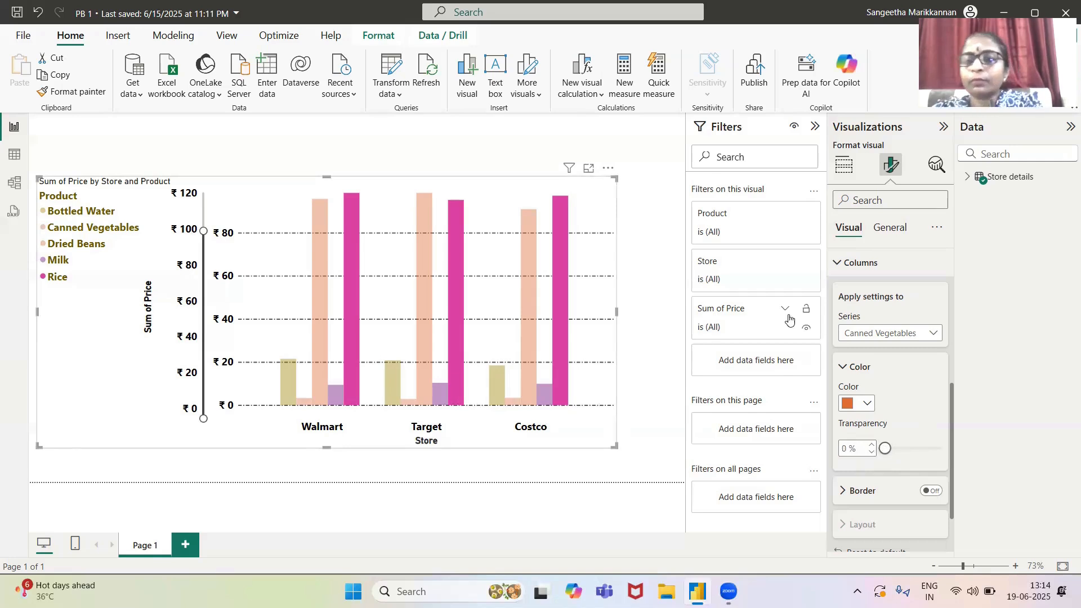
- Change the Dried Beans series columns to the recently used bright blue
{"action": "left_click", "coordinate": [923, 333]}
{"action": "left_click", "coordinate": [877, 403]}
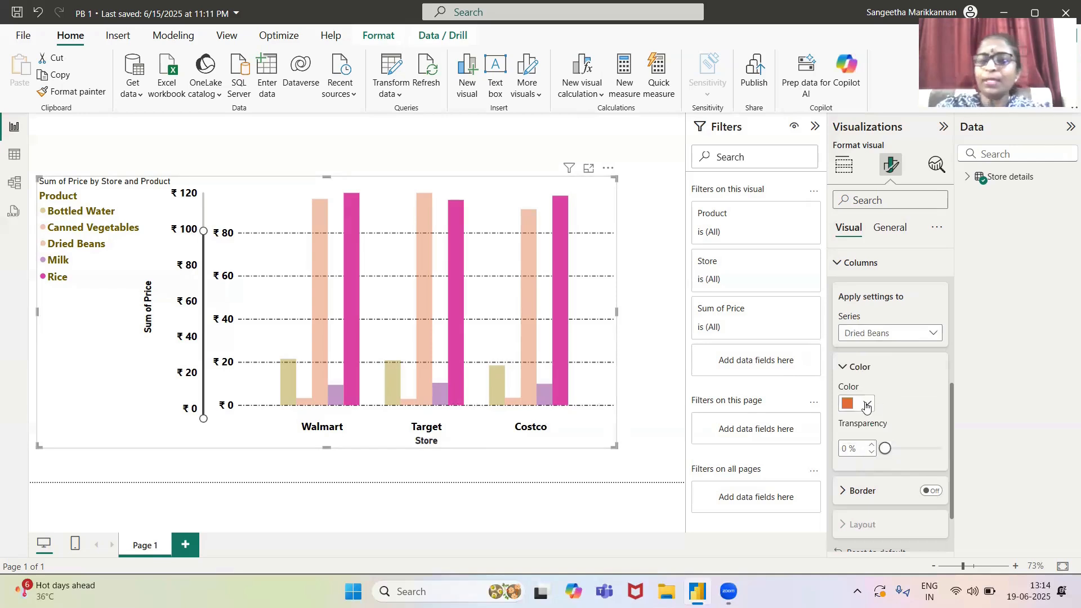
{"action": "left_click", "coordinate": [862, 408]}
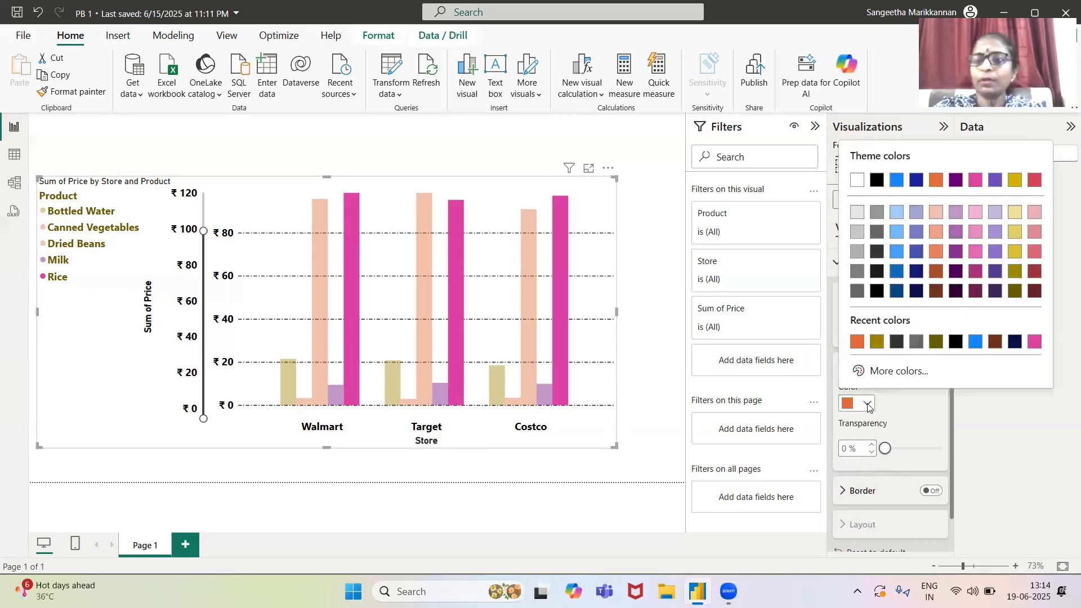
{"action": "left_click", "coordinate": [975, 341]}
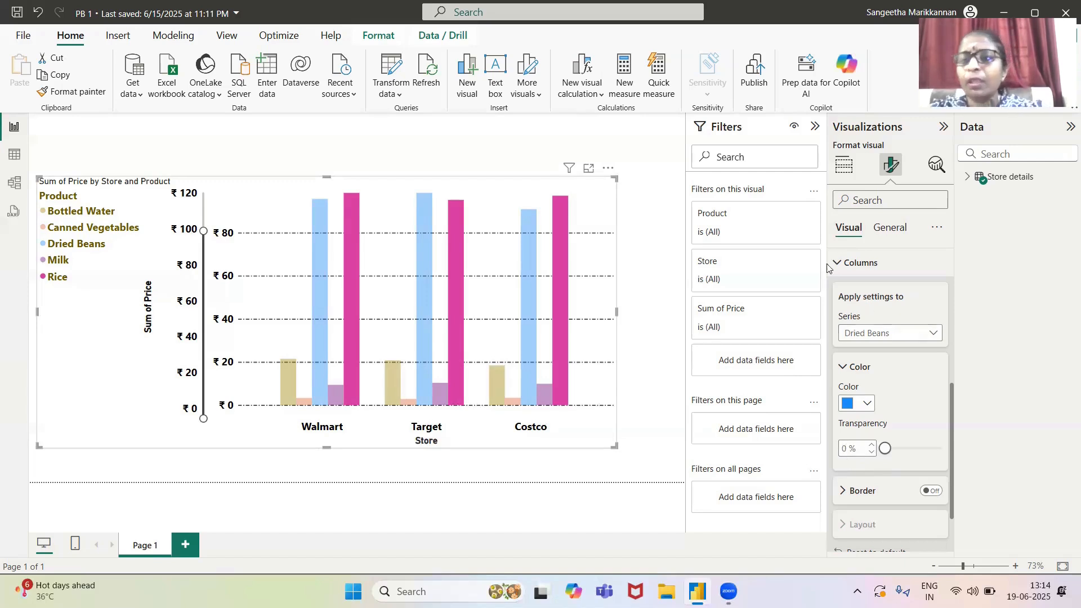
- Change the Milk series columns to a lighter shade of purple from the theme colors
{"action": "left_click", "coordinate": [936, 333]}
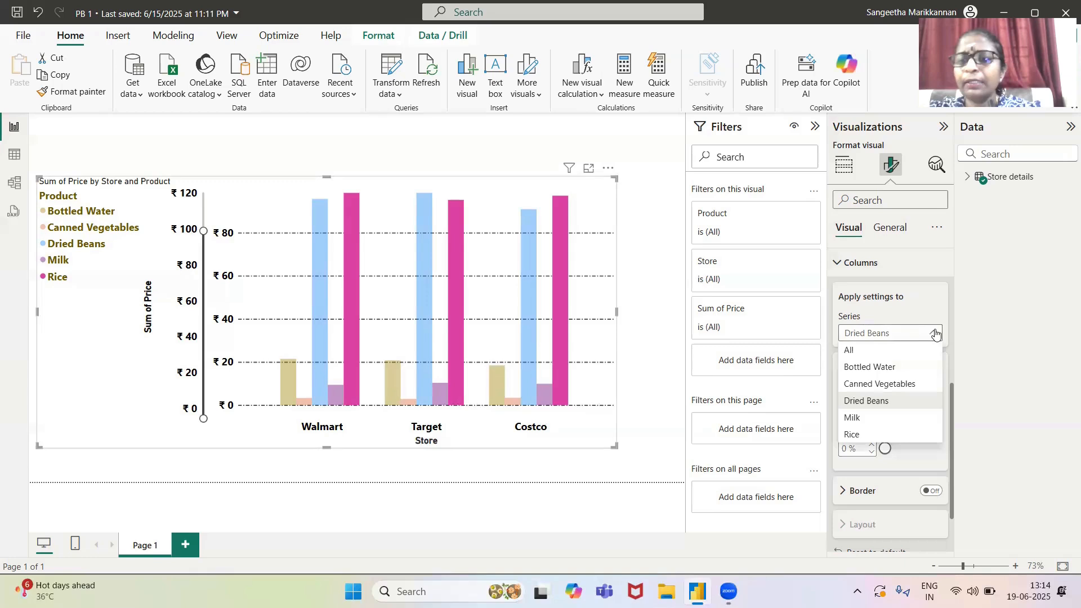
{"action": "left_click", "coordinate": [859, 420]}
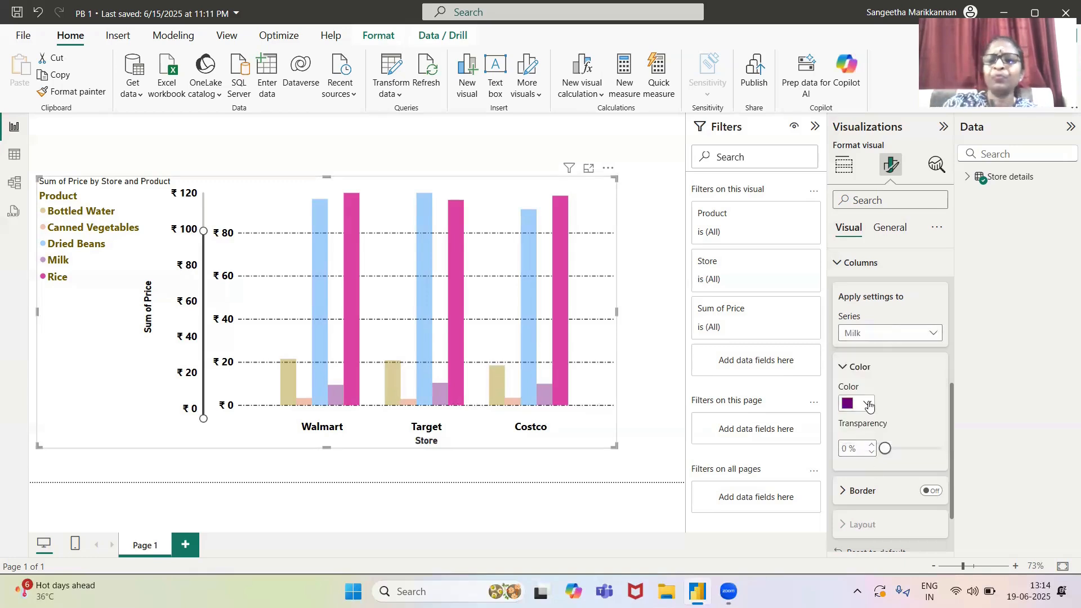
{"action": "left_click", "coordinate": [867, 404]}
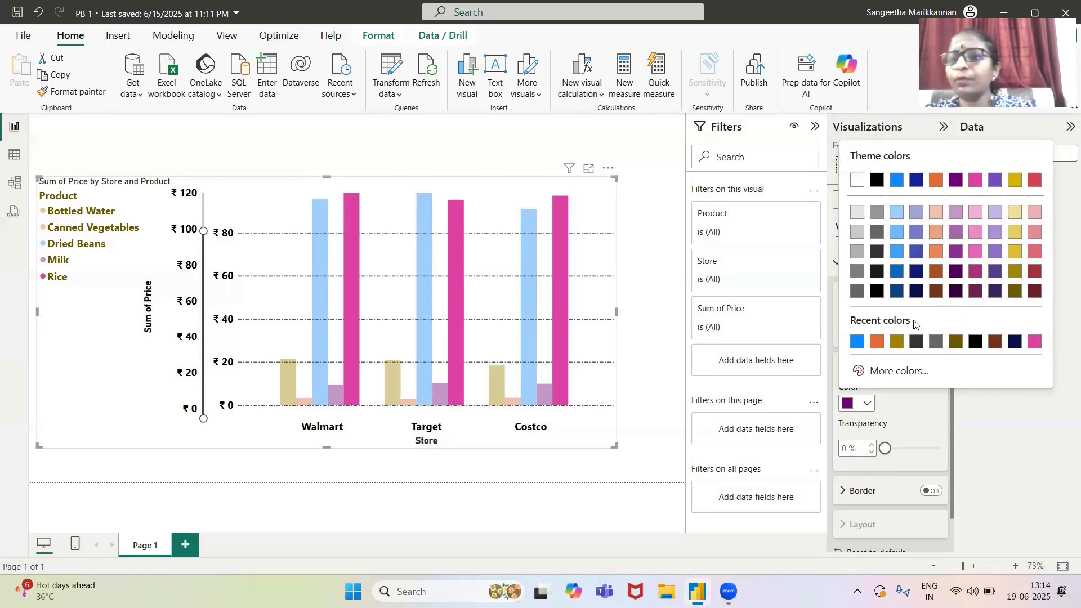
{"action": "left_click", "coordinate": [956, 251]}
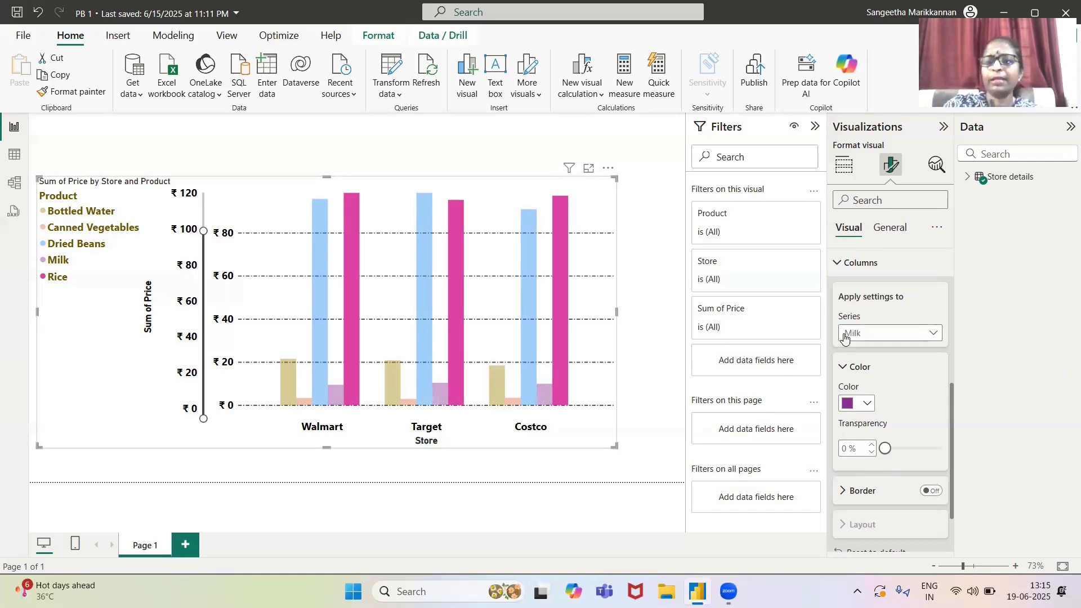
- Change the Rice series columns to a medium gray from the theme colors
{"action": "left_click", "coordinate": [932, 336]}
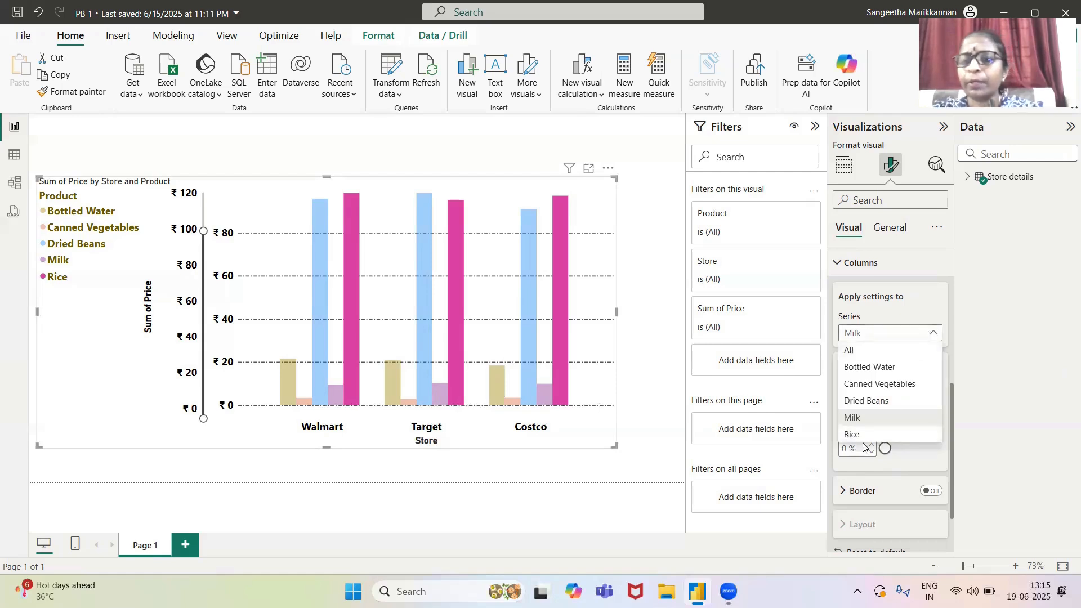
{"action": "left_click", "coordinate": [863, 436]}
{"action": "left_click", "coordinate": [924, 337]}
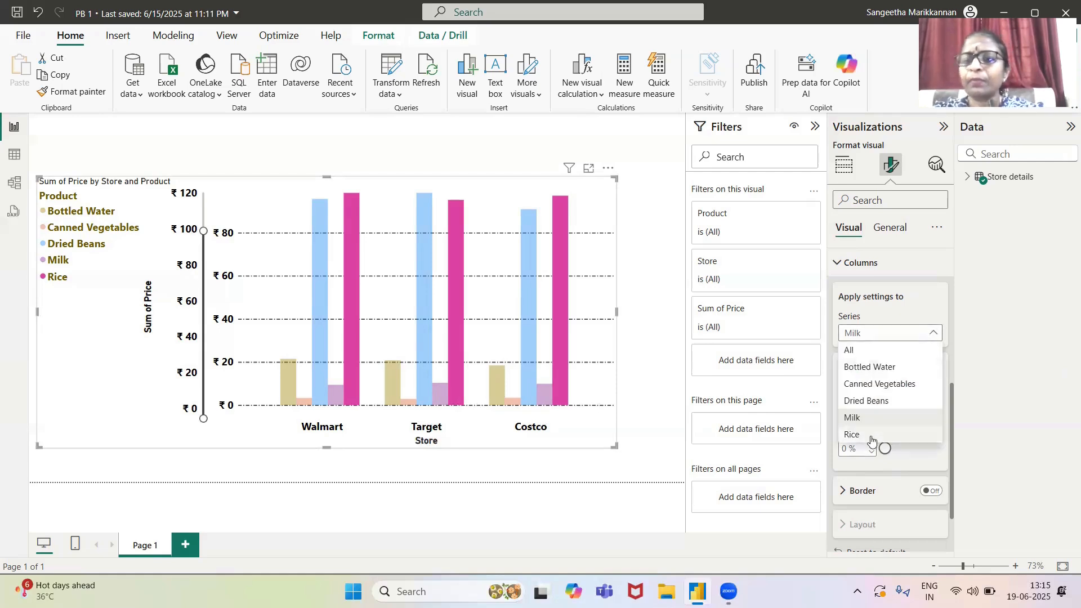
{"action": "left_click", "coordinate": [853, 418]}
{"action": "left_click", "coordinate": [917, 333]}
{"action": "left_click", "coordinate": [865, 434]}
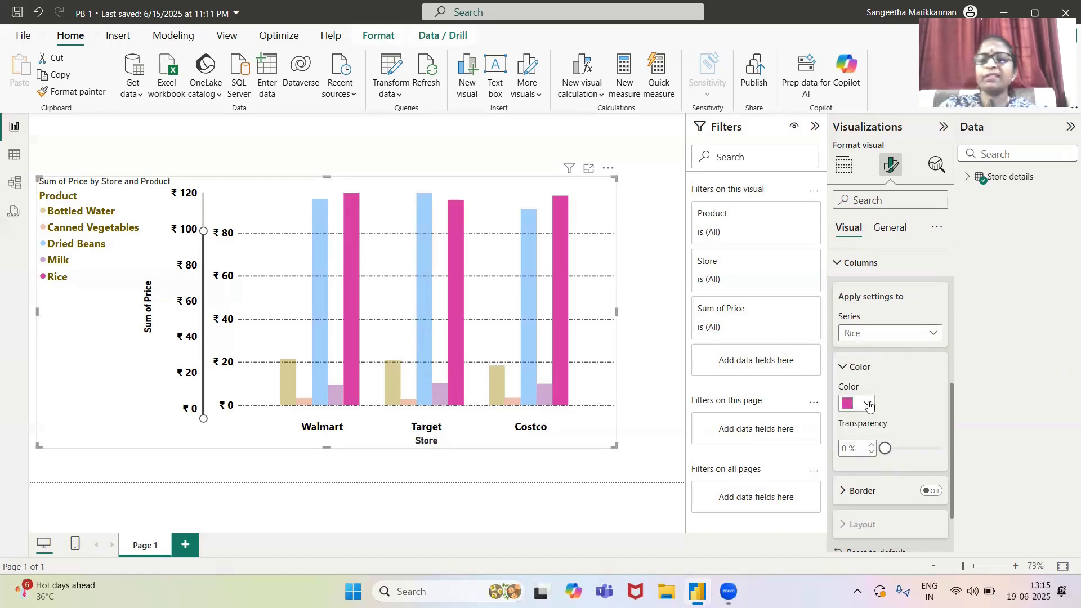
{"action": "left_click", "coordinate": [867, 403]}
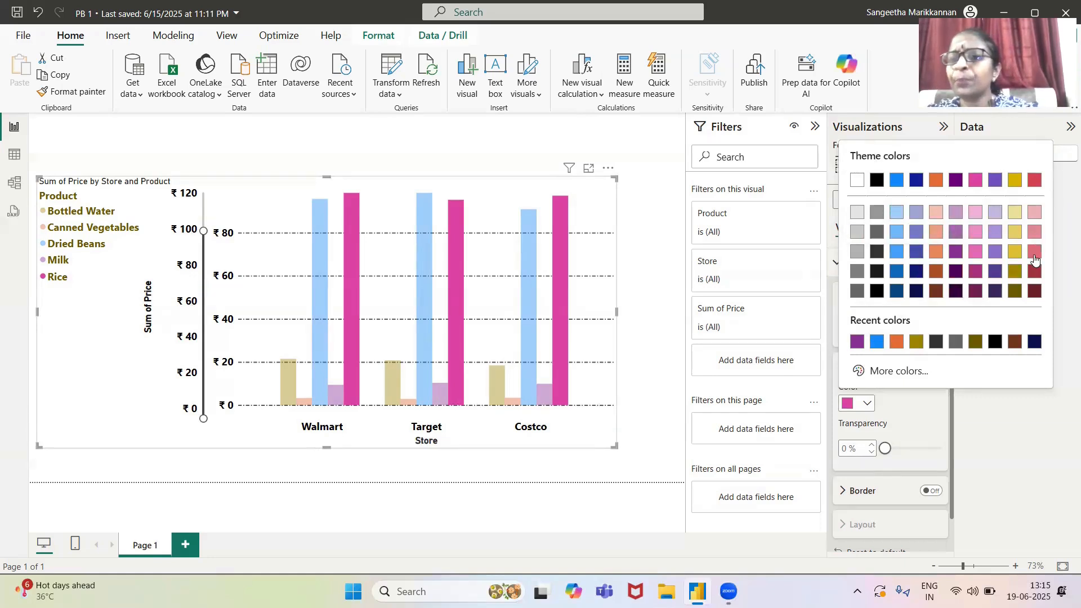
{"action": "left_click", "coordinate": [876, 213]}
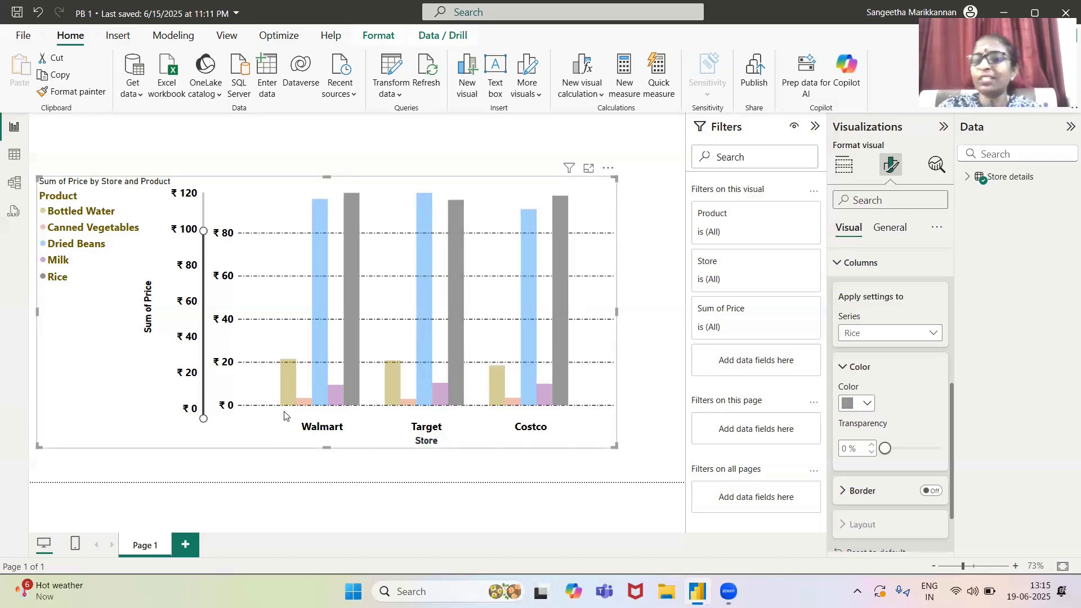
- Turn on the border for the Rice columns and try Match fill color, leaving that option off
{"action": "left_click", "coordinate": [834, 262]}
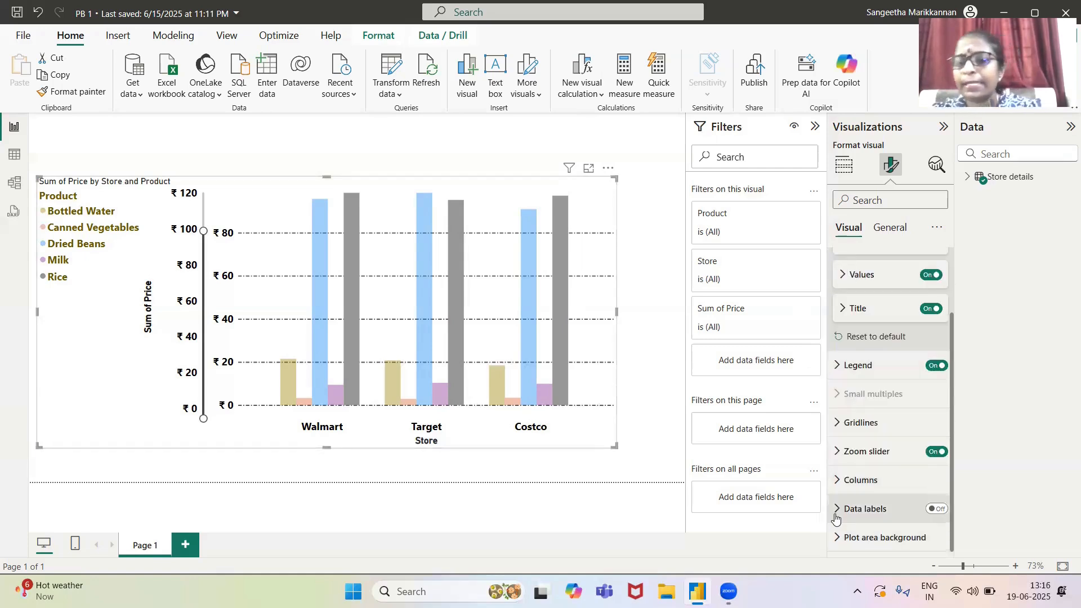
{"action": "left_click", "coordinate": [838, 483]}
{"action": "scroll", "coordinate": [857, 425], "scroll_direction": "down", "scroll_amount": 2}
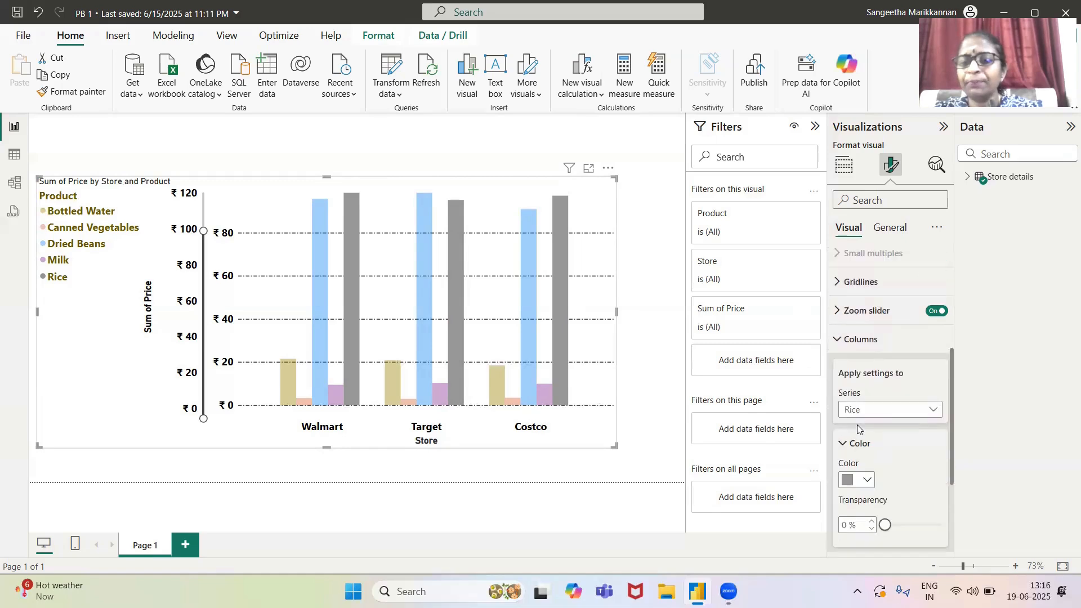
{"action": "scroll", "coordinate": [896, 423], "scroll_direction": "down", "scroll_amount": 1}
{"action": "scroll", "coordinate": [896, 421], "scroll_direction": "down", "scroll_amount": 1}
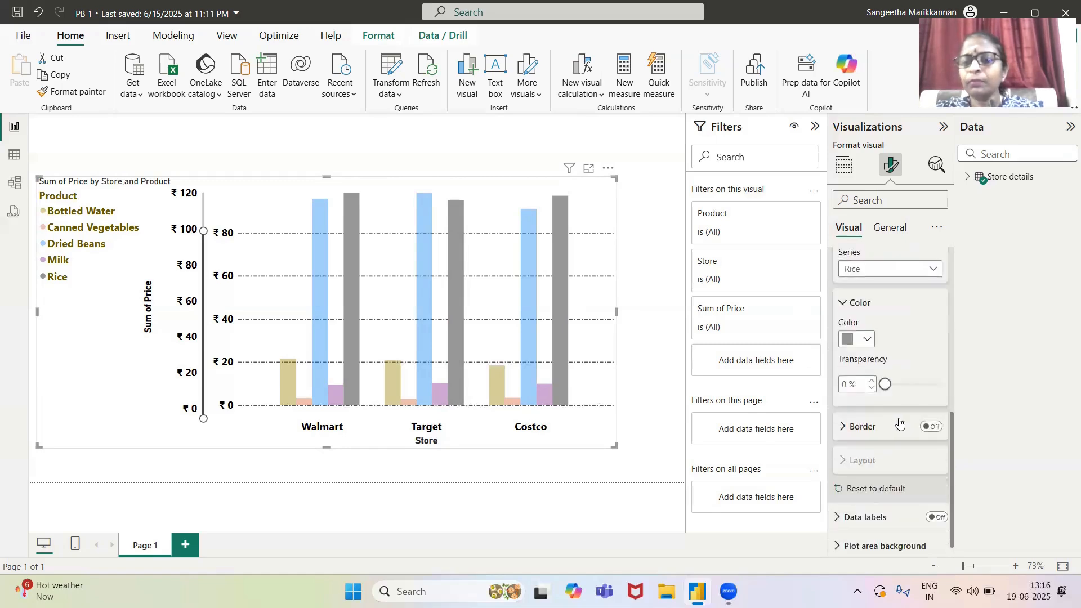
{"action": "left_click", "coordinate": [843, 431]}
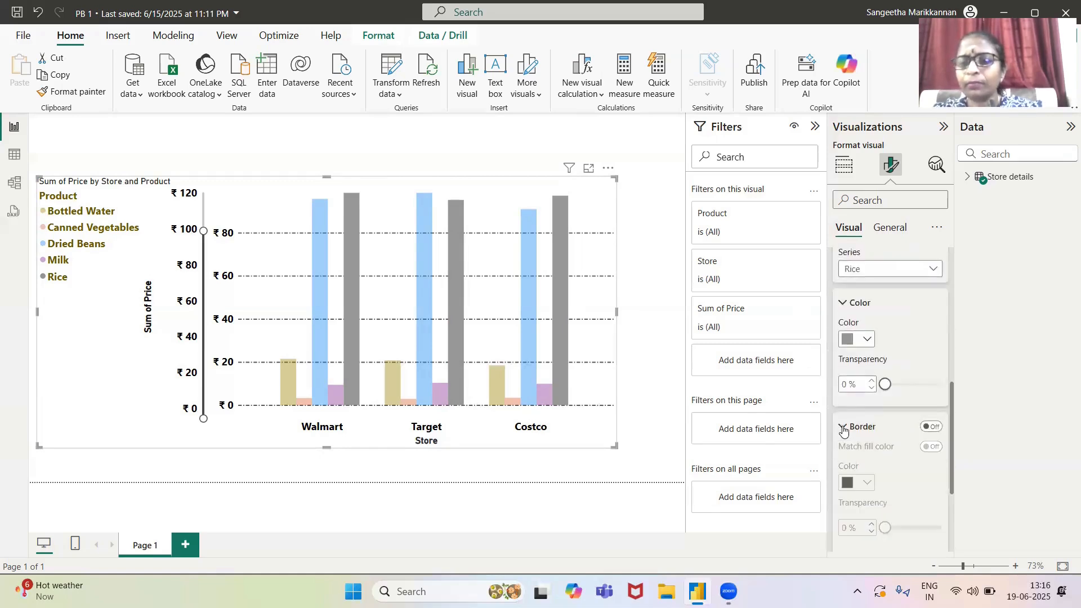
{"action": "left_click", "coordinate": [930, 427]}
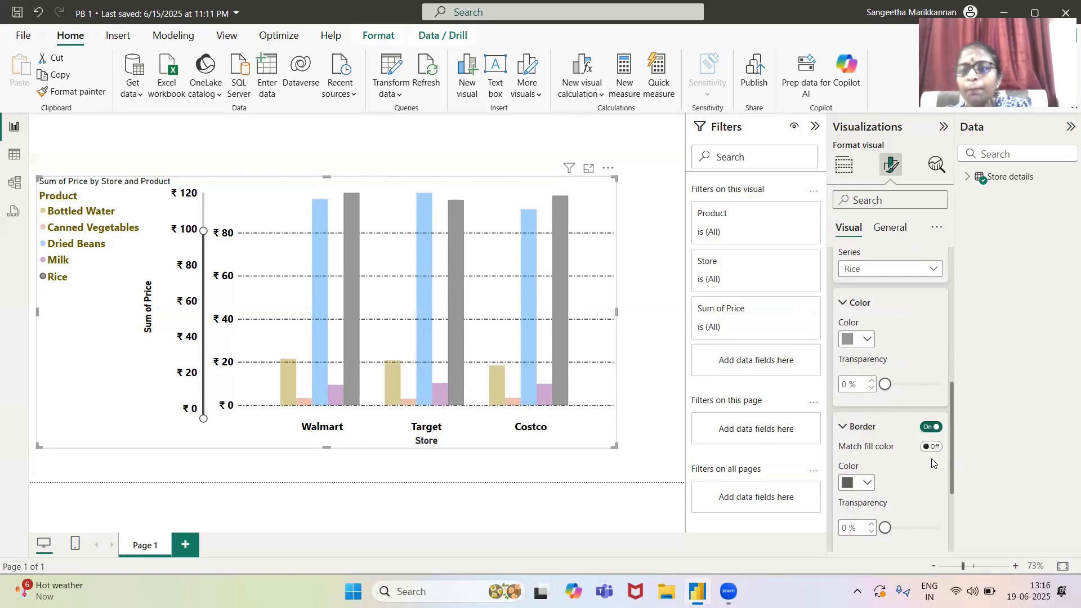
{"action": "left_click", "coordinate": [932, 447]}
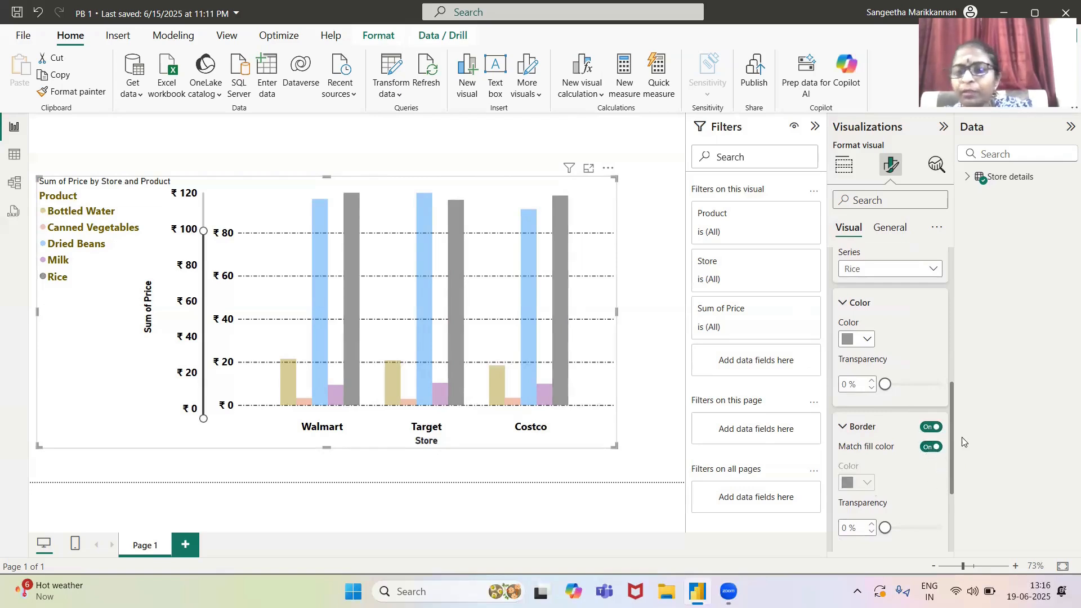
{"action": "left_click", "coordinate": [932, 448]}
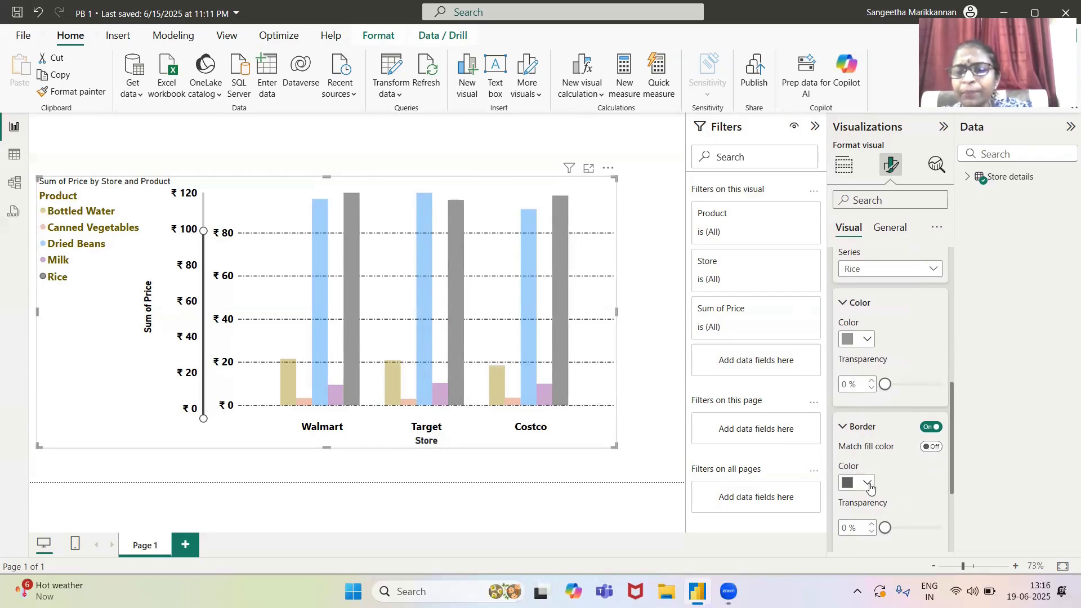
- Set the Rice columns' border color to the recently used bright blue and switch the border off
{"action": "left_click", "coordinate": [868, 485]}
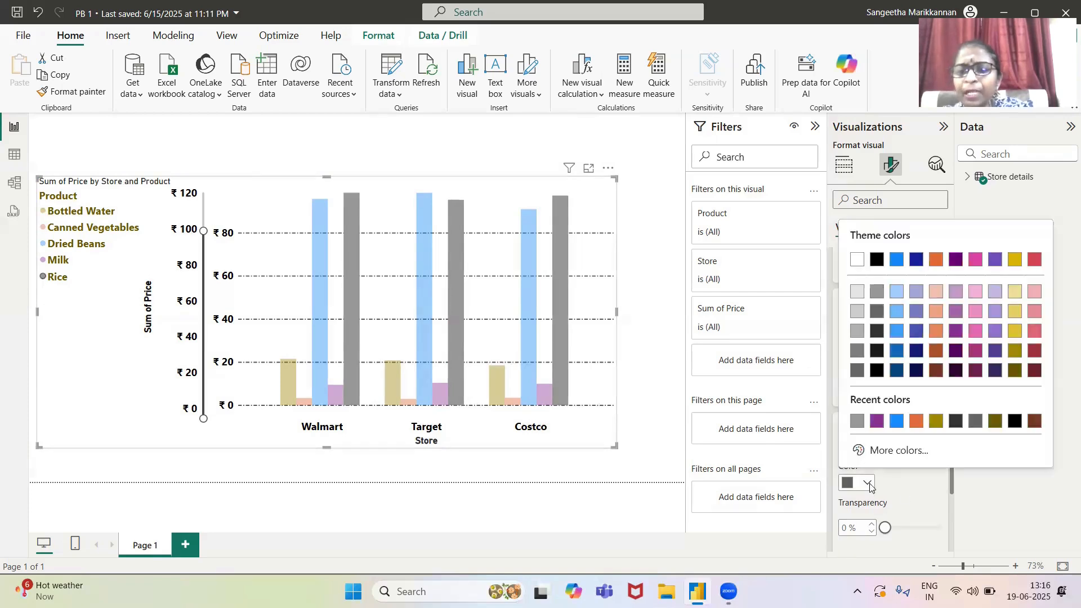
{"action": "left_click", "coordinate": [897, 421]}
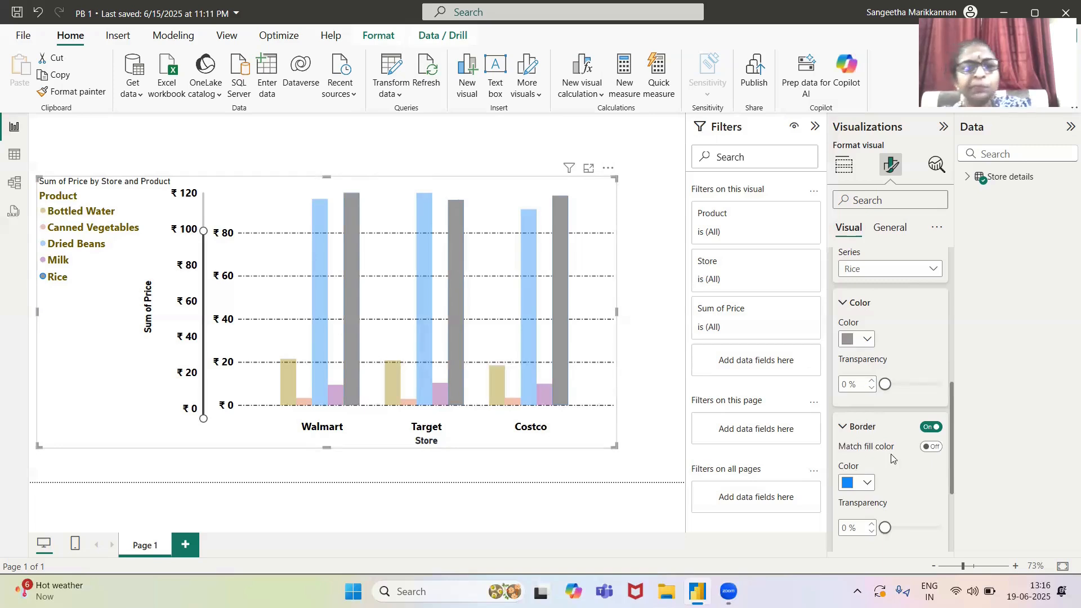
{"action": "left_click", "coordinate": [930, 426]}
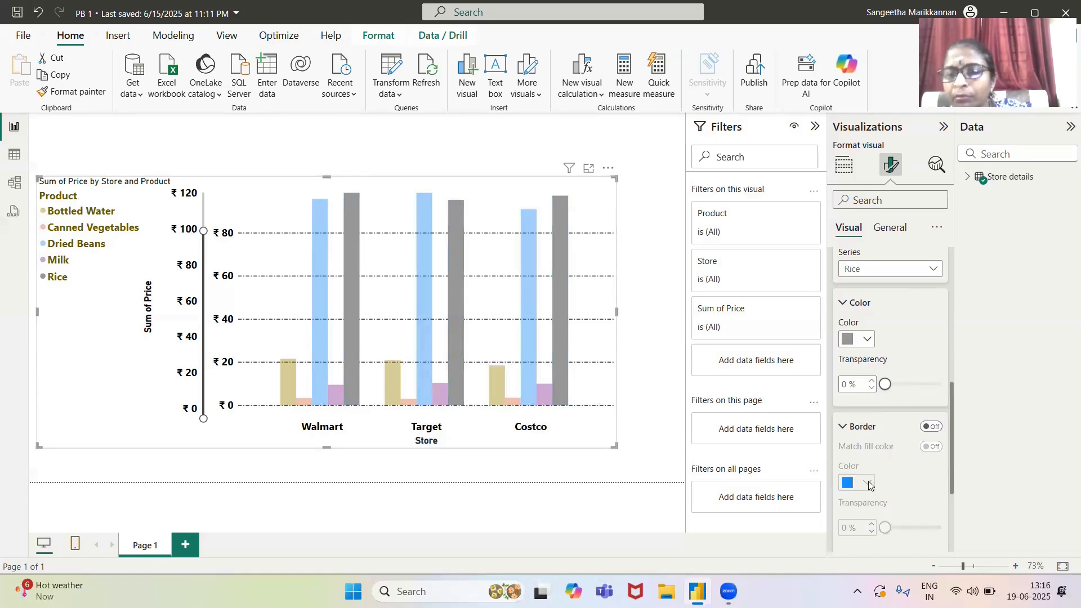
- Turn the Rice columns' border on and set its color to the recently used black
{"action": "left_click", "coordinate": [932, 427]}
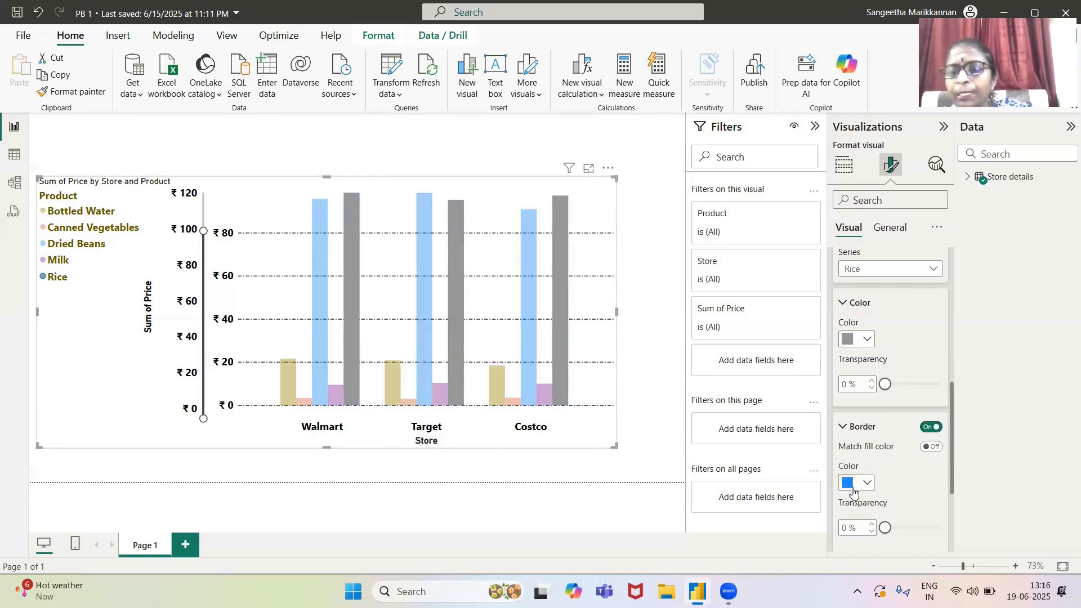
{"action": "left_click", "coordinate": [867, 484]}
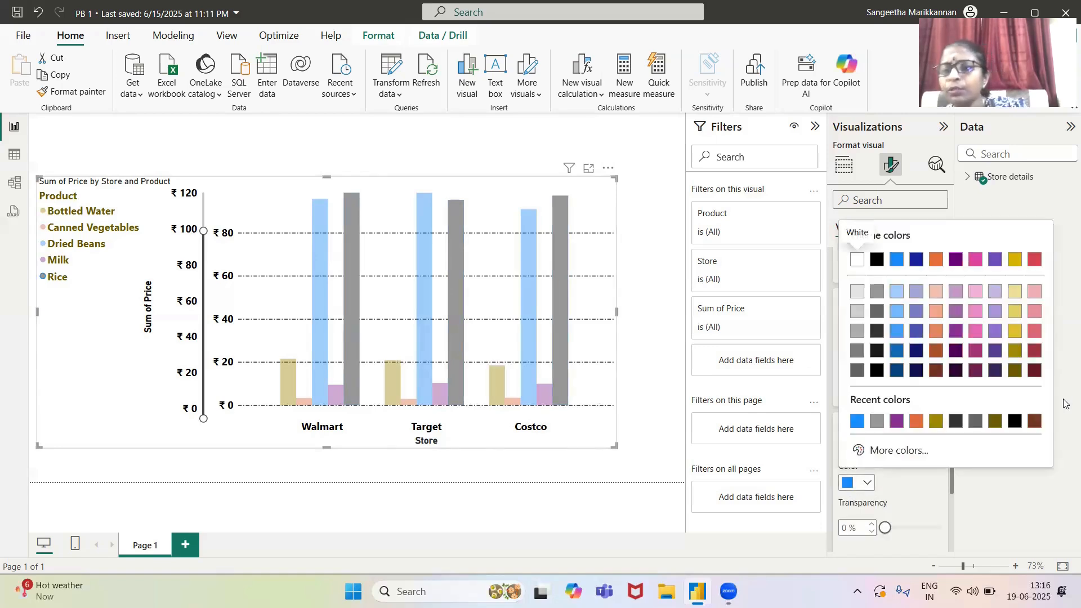
{"action": "left_click", "coordinate": [1015, 422]}
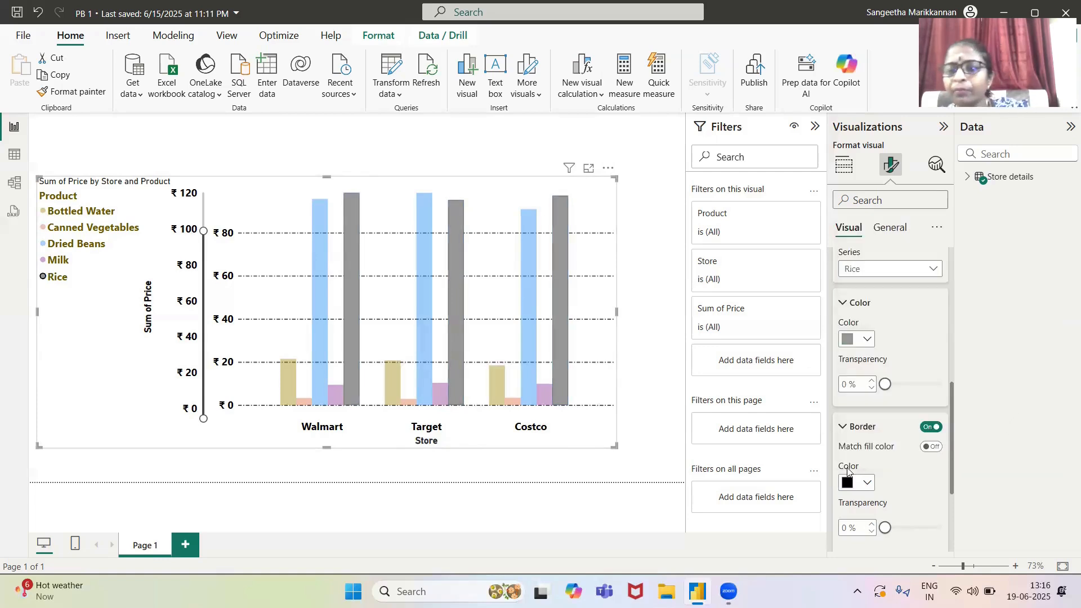
- Try an 8 px border width on the Rice columns, and reduce it to 1 px
{"action": "scroll", "coordinate": [915, 450], "scroll_direction": "down", "scroll_amount": 1}
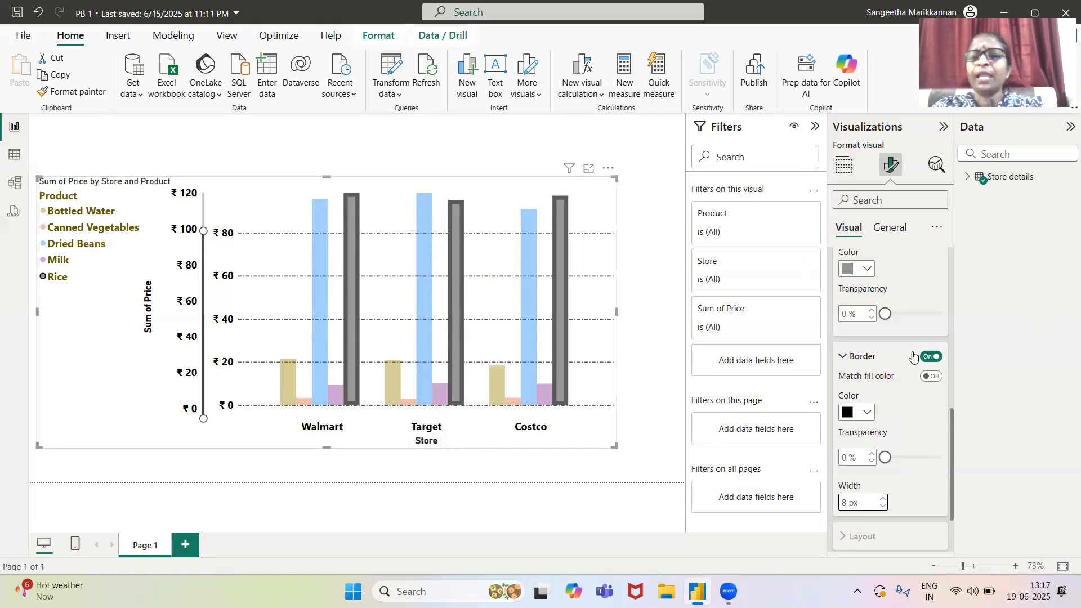
{"action": "scroll", "coordinate": [883, 250], "scroll_direction": "up", "scroll_amount": 4}
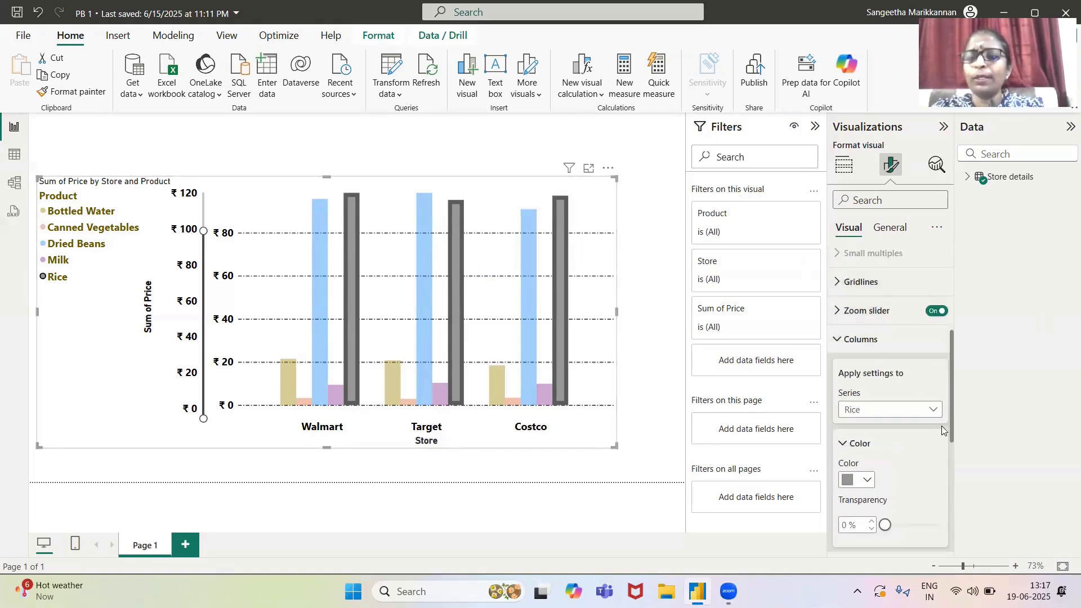
{"action": "scroll", "coordinate": [878, 407], "scroll_direction": "down", "scroll_amount": 3}
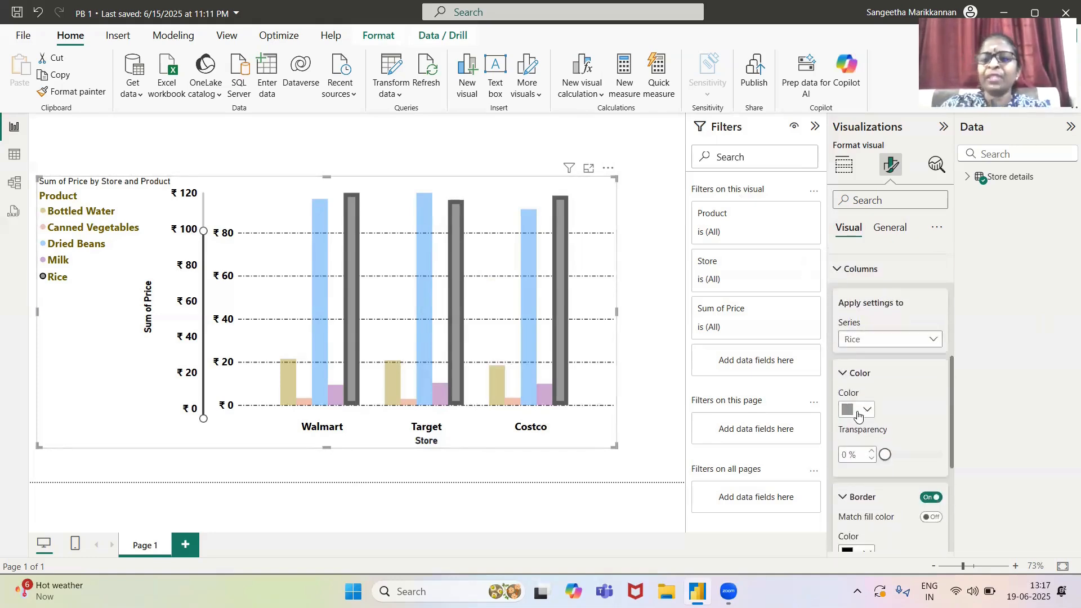
{"action": "scroll", "coordinate": [874, 471], "scroll_direction": "down", "scroll_amount": 3}
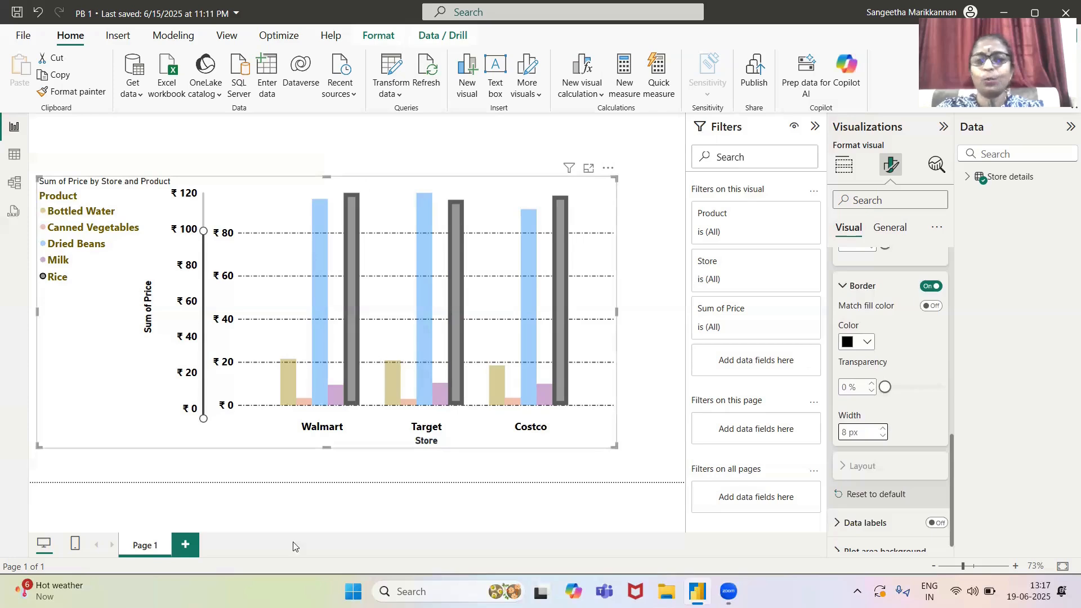
{"action": "left_click", "coordinate": [882, 438]}
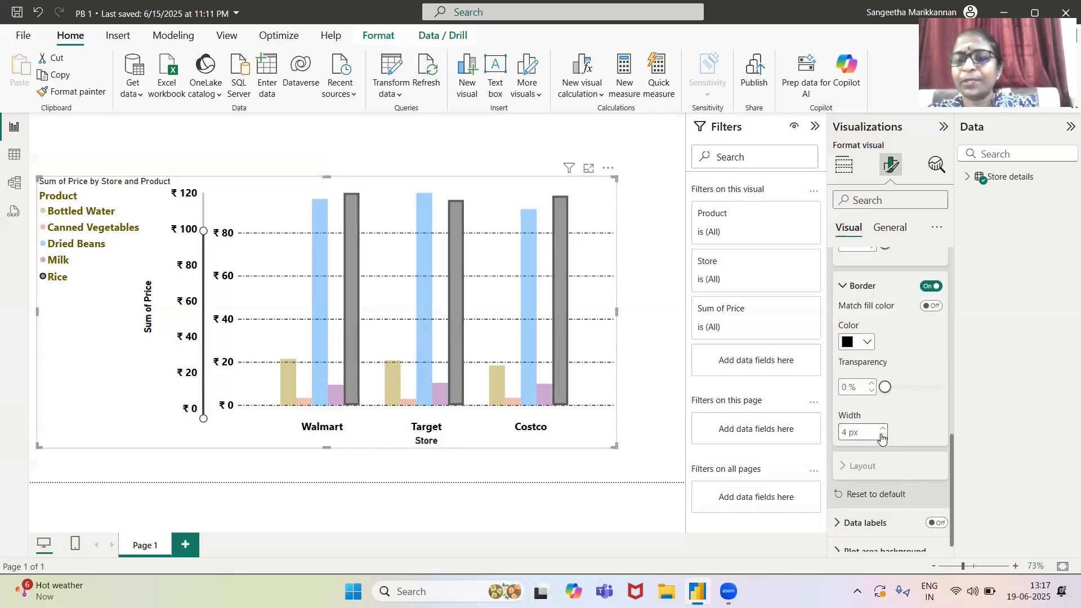
{"action": "left_click", "coordinate": [882, 437]}
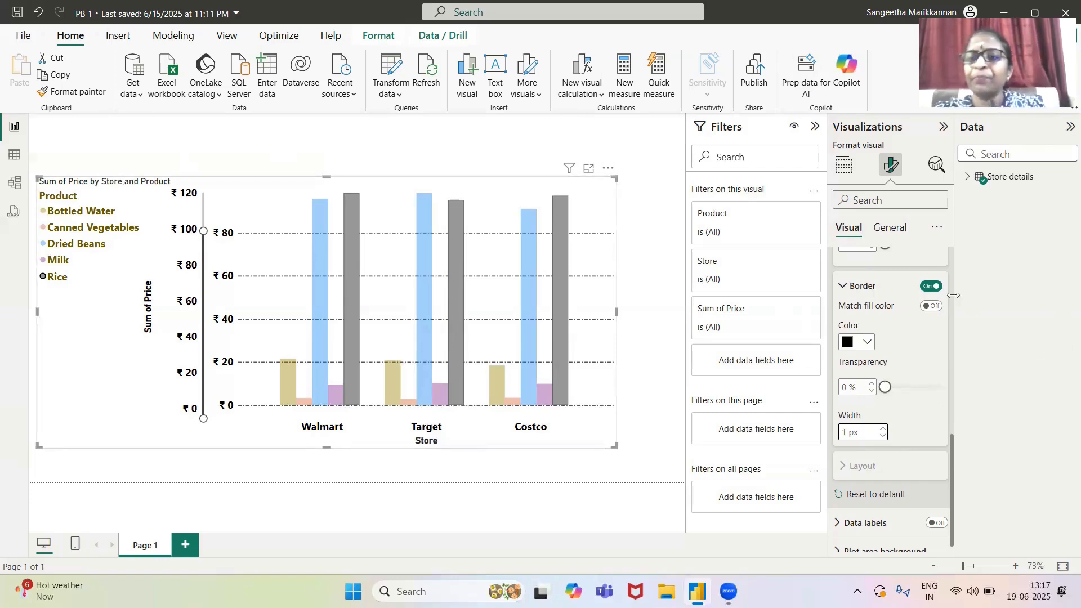
{"action": "left_click", "coordinate": [843, 286]}
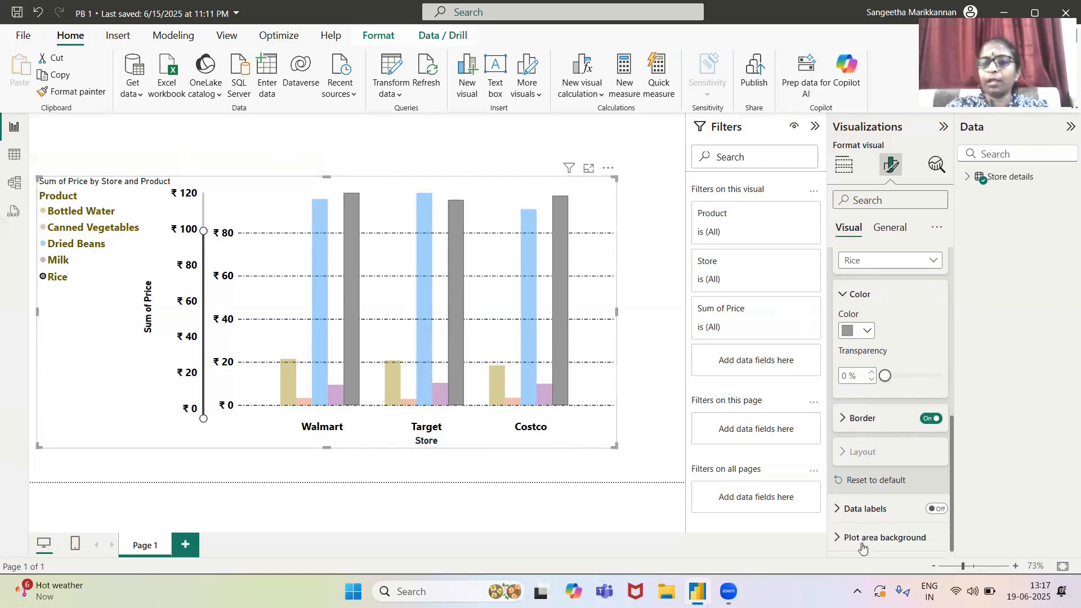
- Turn on the chart's data labels and keep their settings applied to All series
{"action": "left_click", "coordinate": [838, 509]}
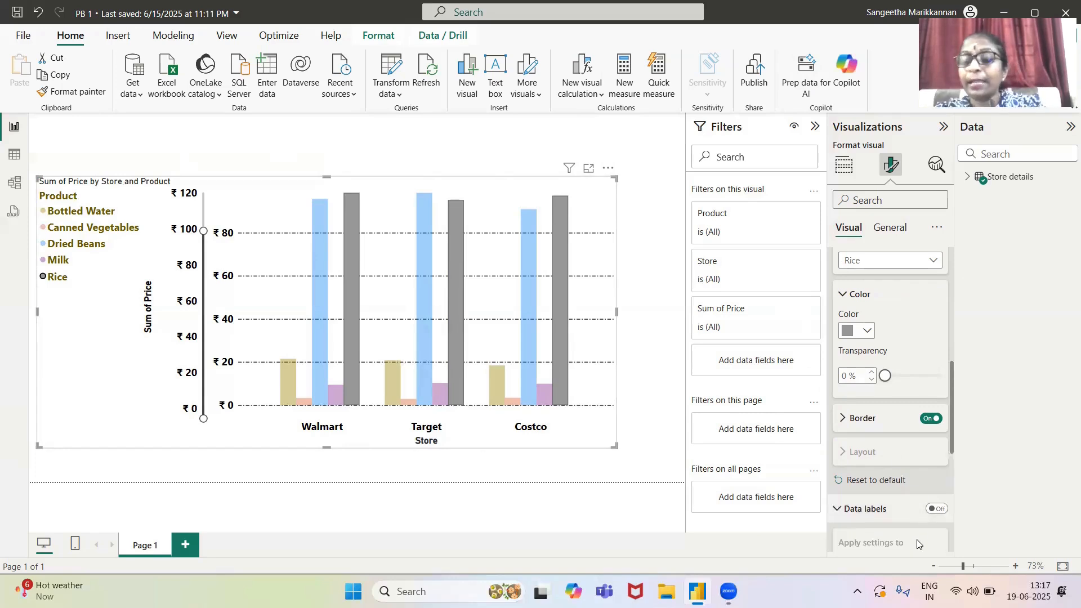
{"action": "left_click", "coordinate": [936, 510]}
{"action": "left_click_drag", "start_coordinate": [951, 411], "coordinate": [954, 467]}
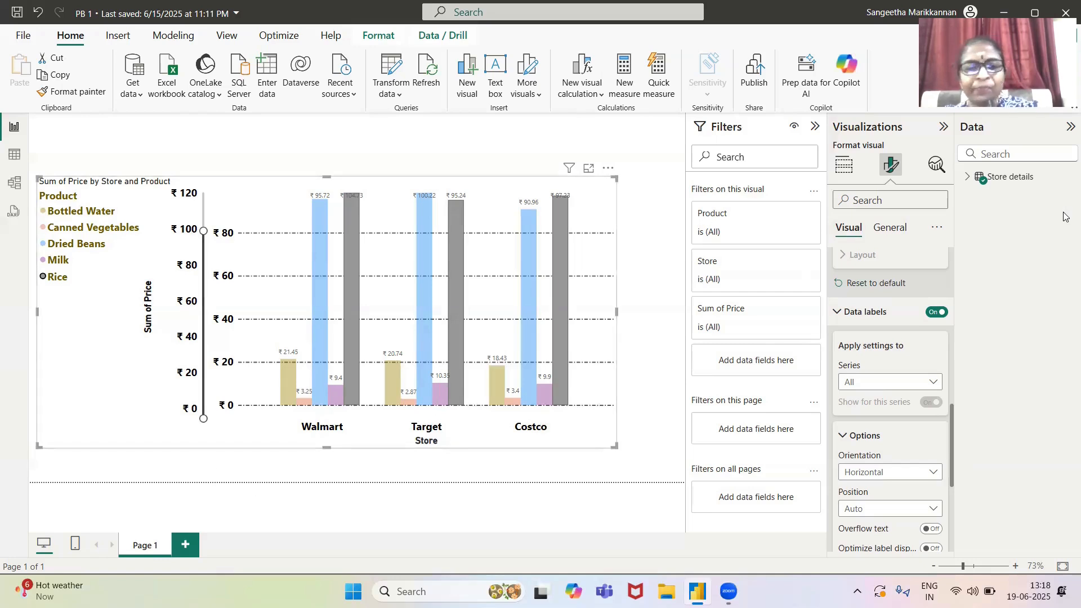
{"action": "mouse_move", "coordinate": [387, 367]}
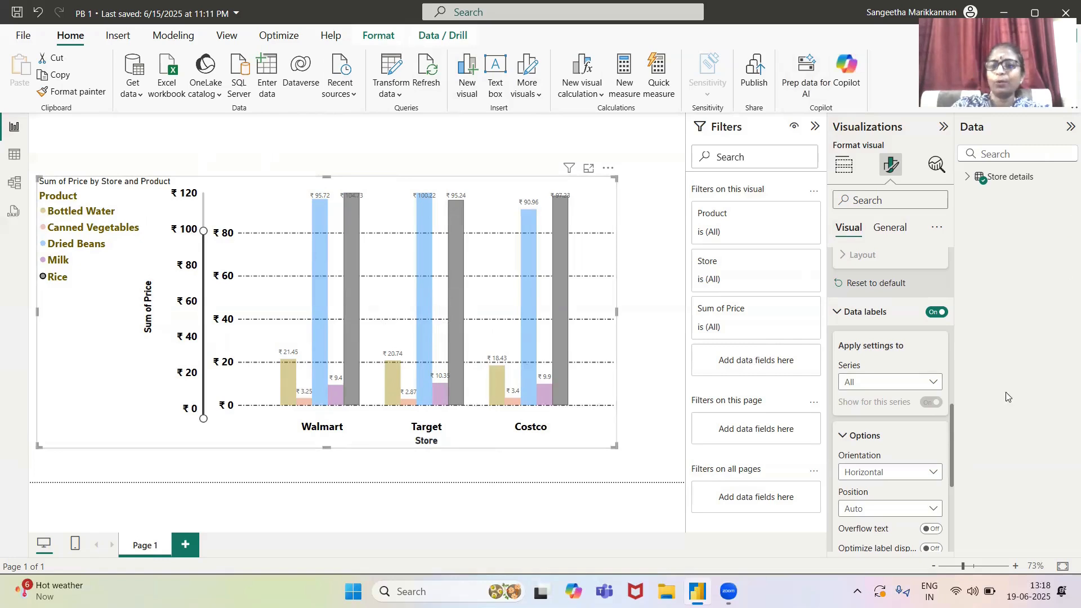
{"action": "left_click", "coordinate": [931, 383]}
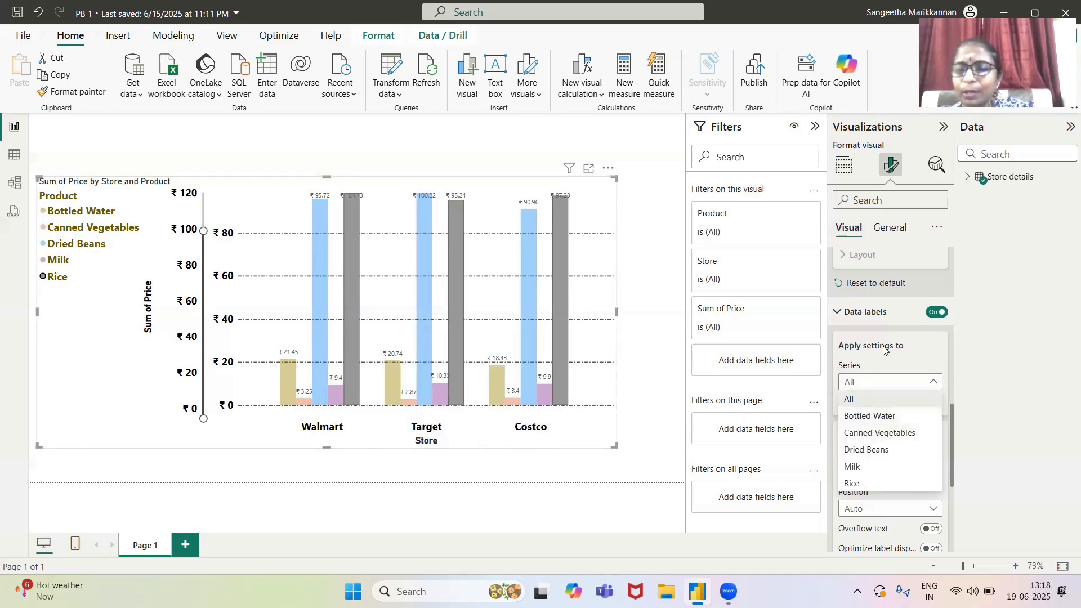
{"action": "left_click", "coordinate": [1009, 380]}
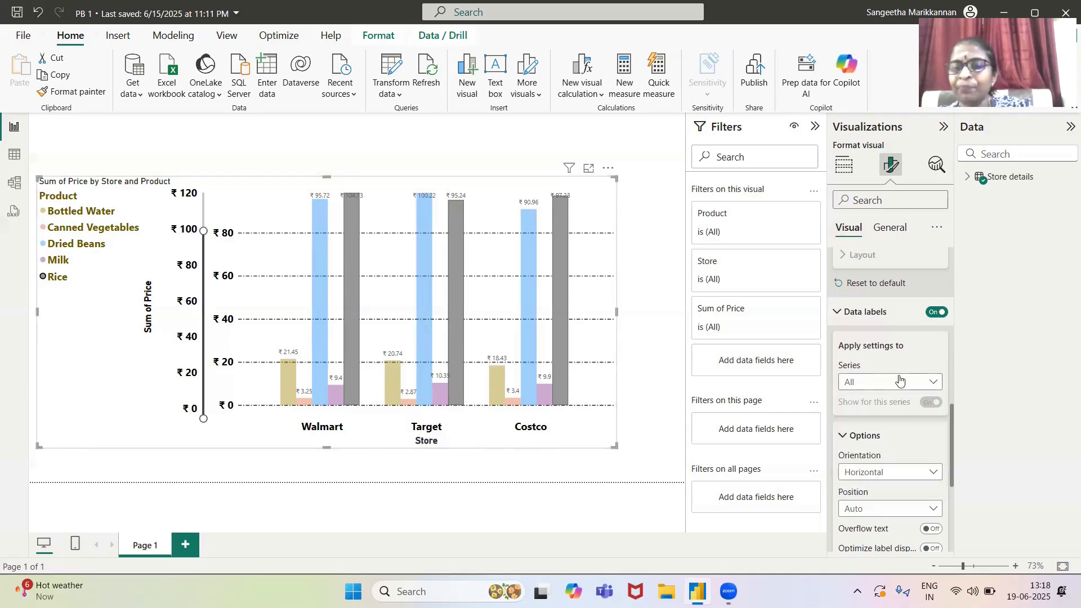
{"action": "left_click", "coordinate": [935, 381]}
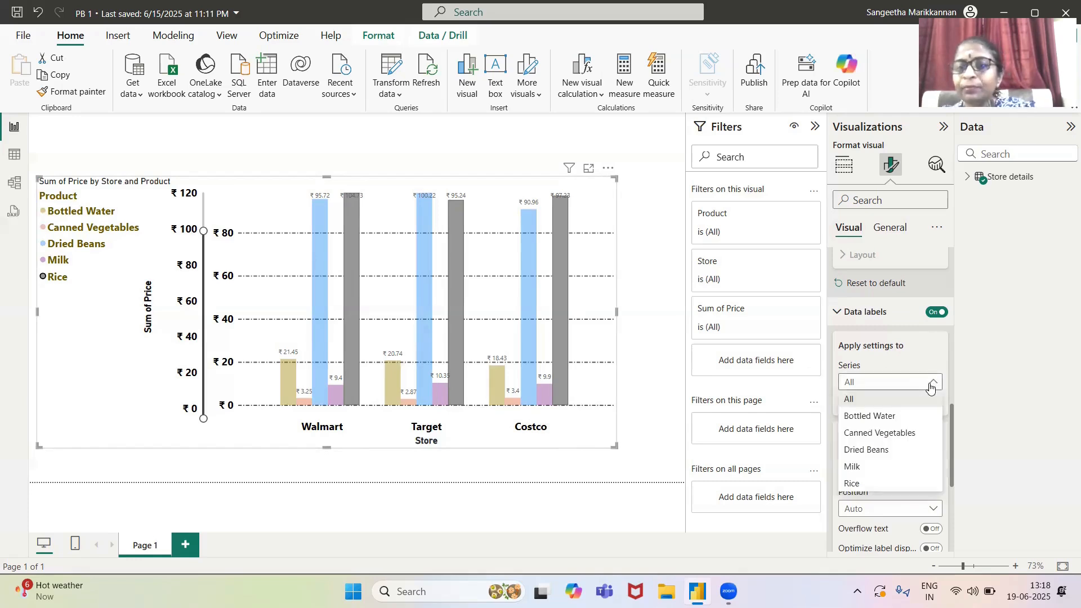
{"action": "left_click", "coordinate": [867, 401]}
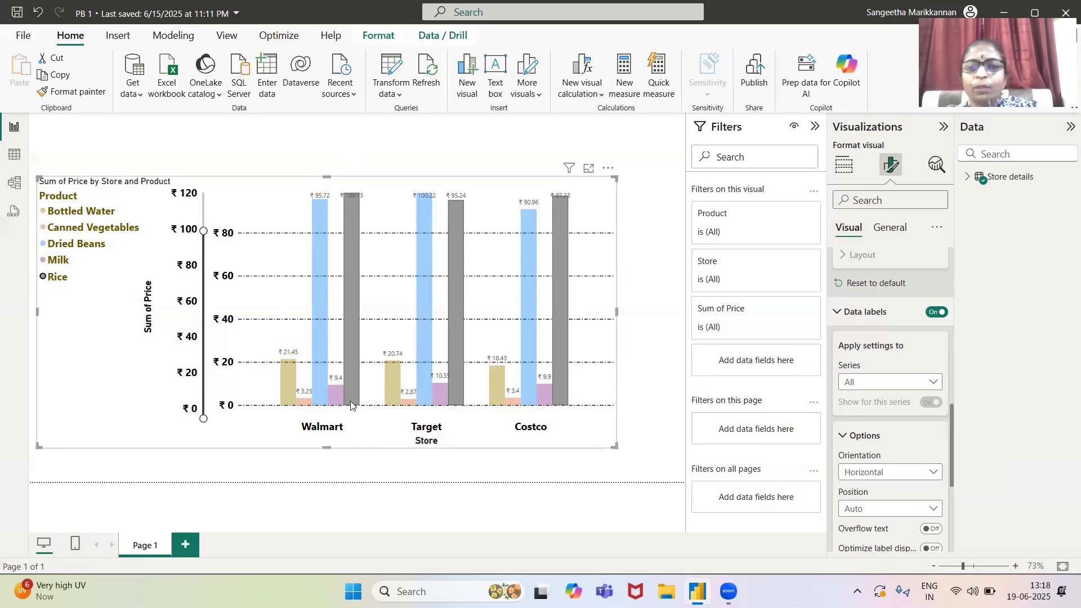
- Set the data labels' orientation to Vertical and their position to Inside end
{"action": "left_click", "coordinate": [932, 474]}
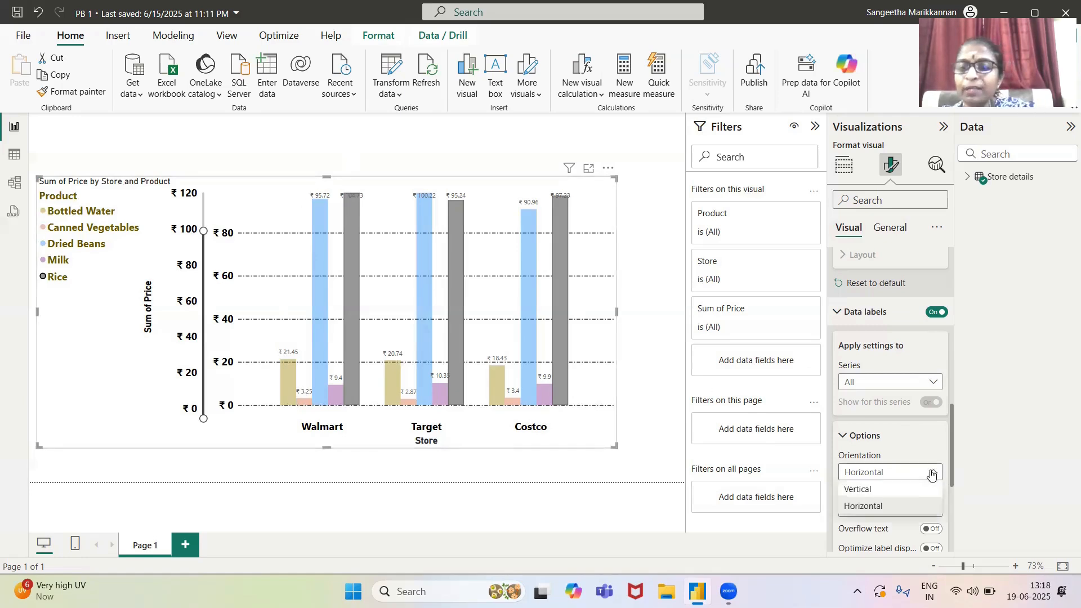
{"action": "left_click", "coordinate": [860, 491]}
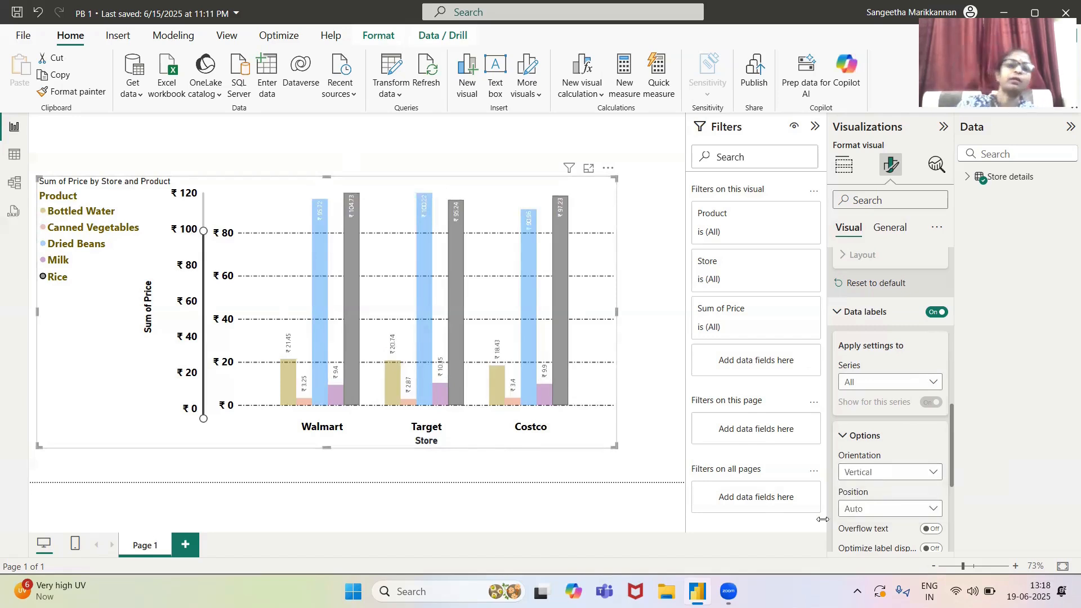
{"action": "left_click", "coordinate": [932, 513]}
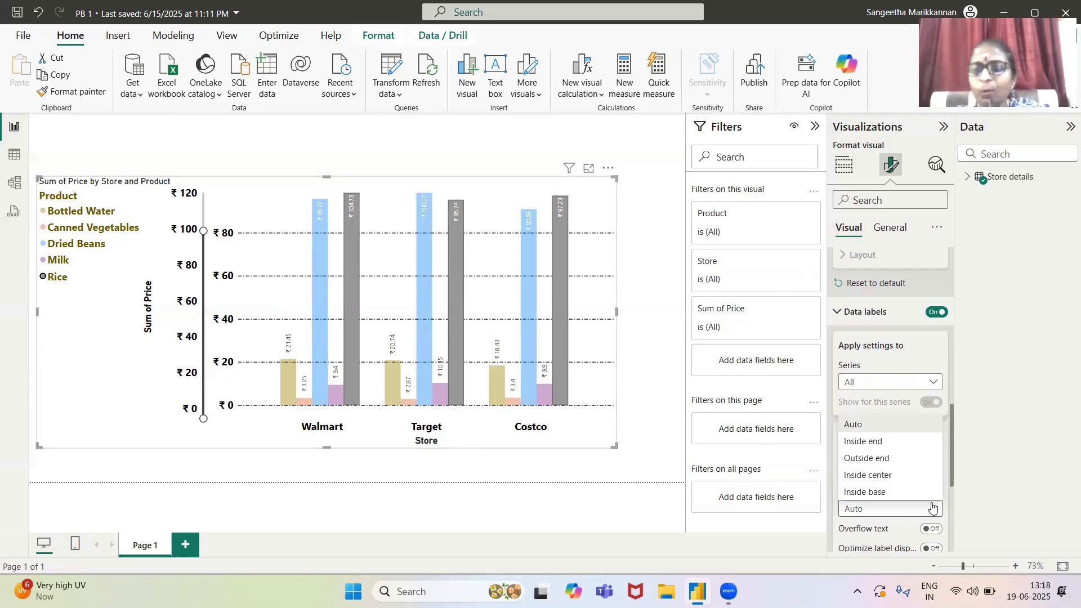
{"action": "left_click", "coordinate": [863, 442]}
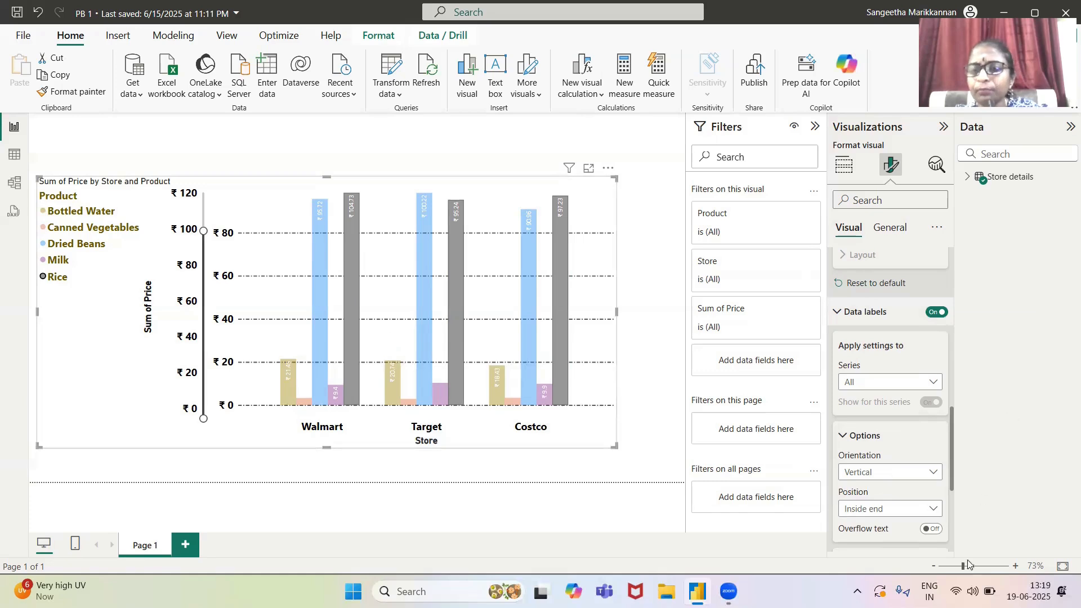
- Try the data label positions Outside end, Inside center and Inside base one after another
{"action": "left_click_drag", "start_coordinate": [950, 435], "coordinate": [954, 479]}
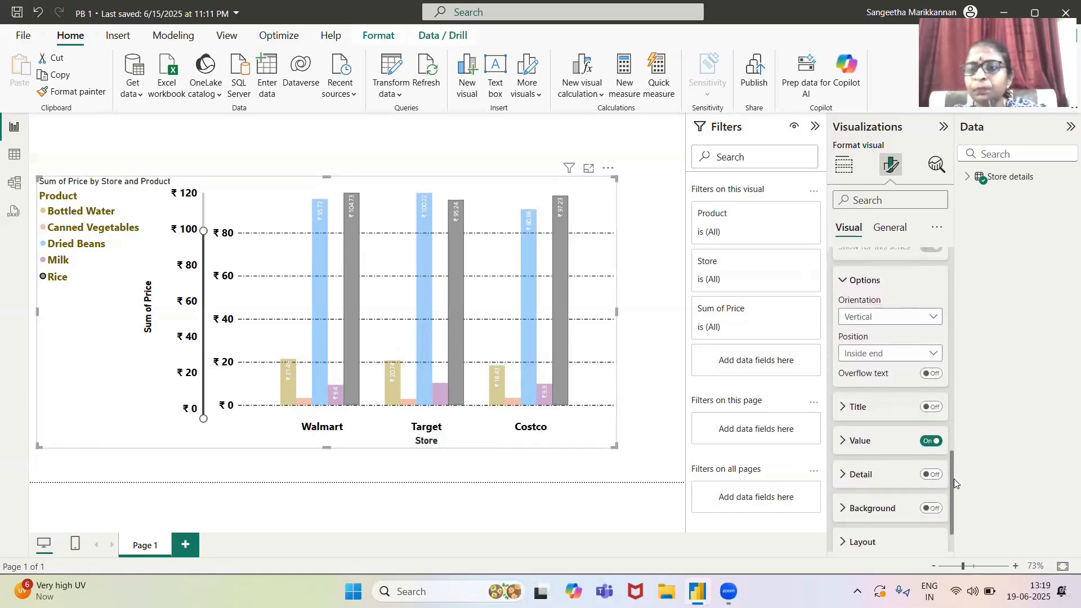
{"action": "left_click", "coordinate": [930, 356]}
{"action": "left_click", "coordinate": [866, 405]}
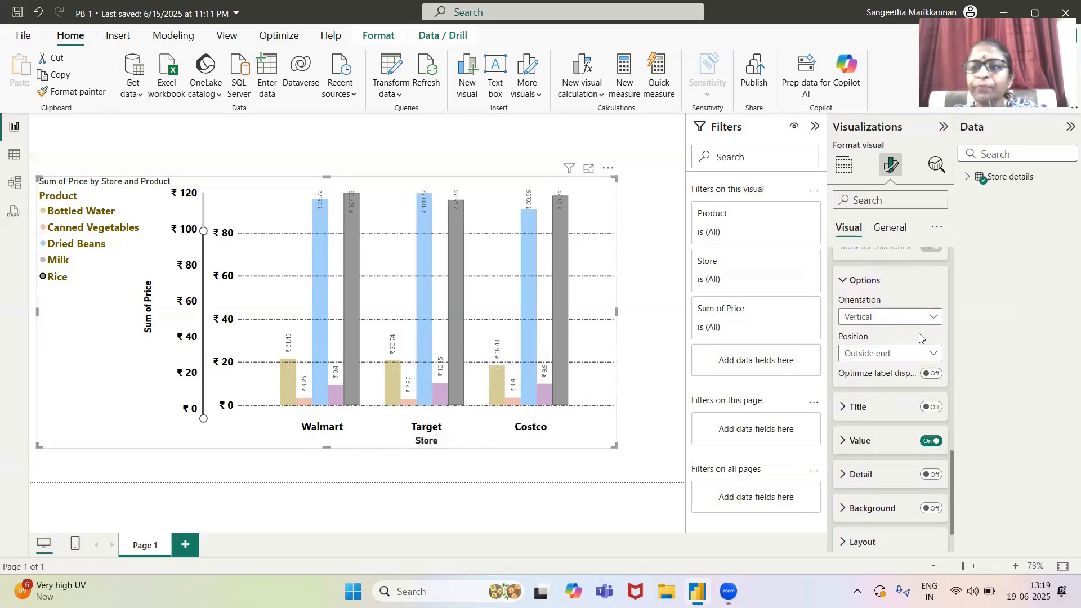
{"action": "left_click", "coordinate": [932, 356]}
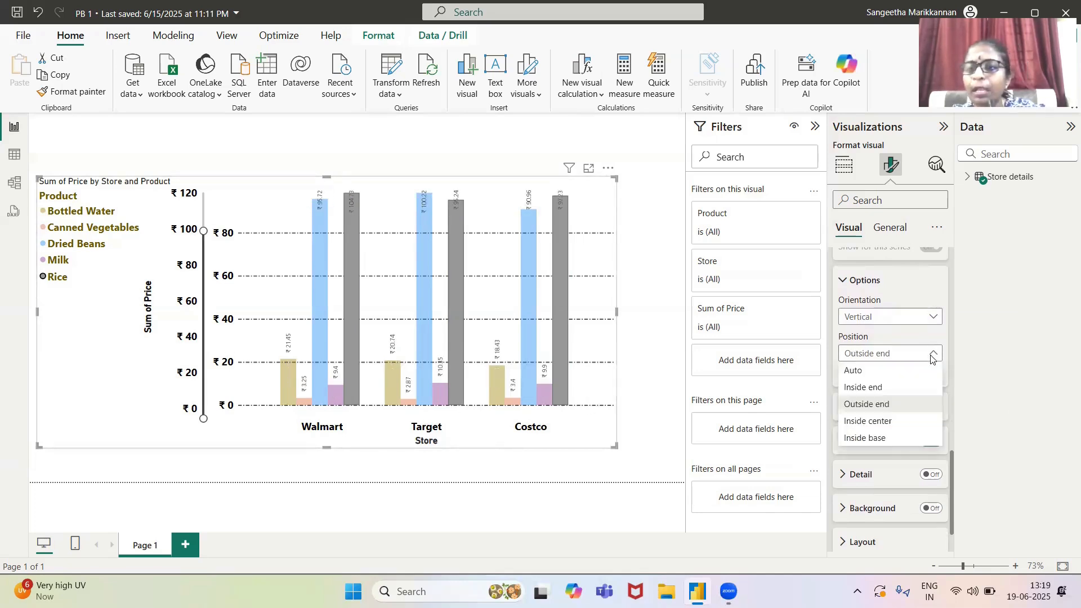
{"action": "left_click", "coordinate": [871, 428]}
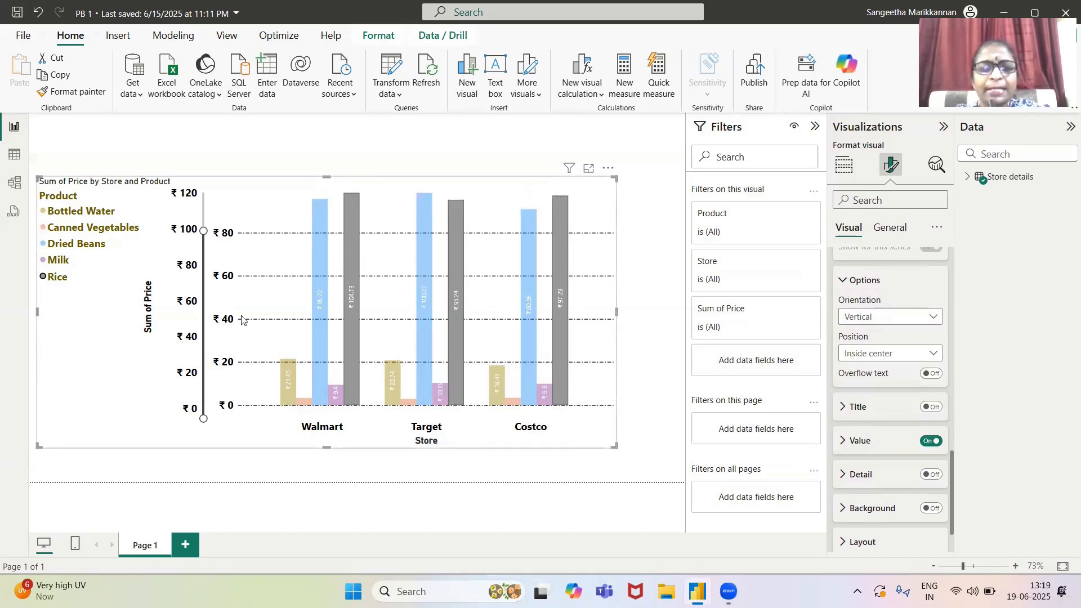
{"action": "left_click", "coordinate": [932, 354]}
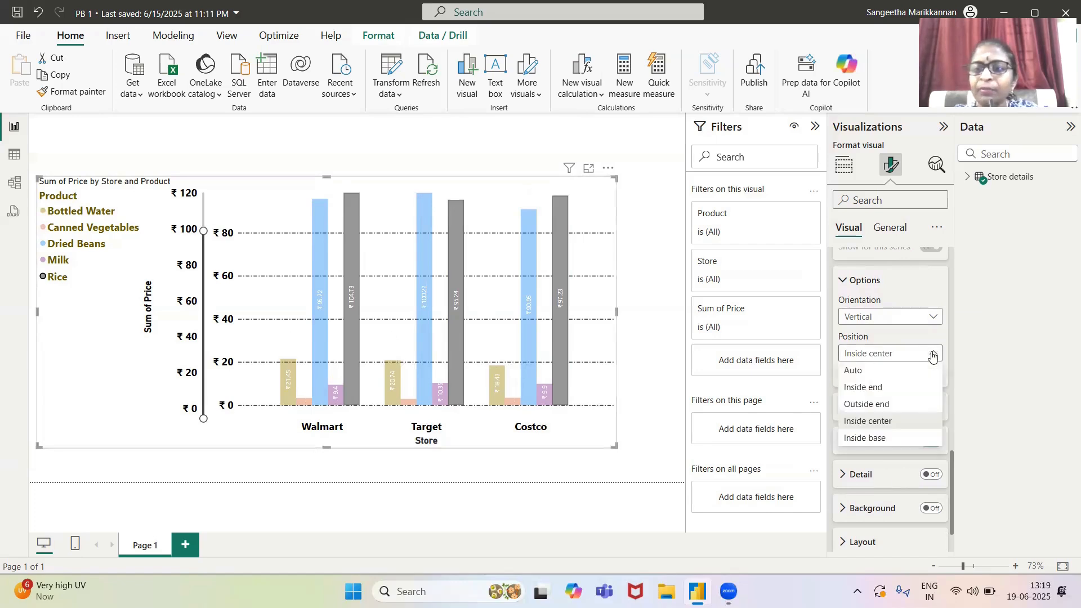
{"action": "left_click", "coordinate": [877, 442]}
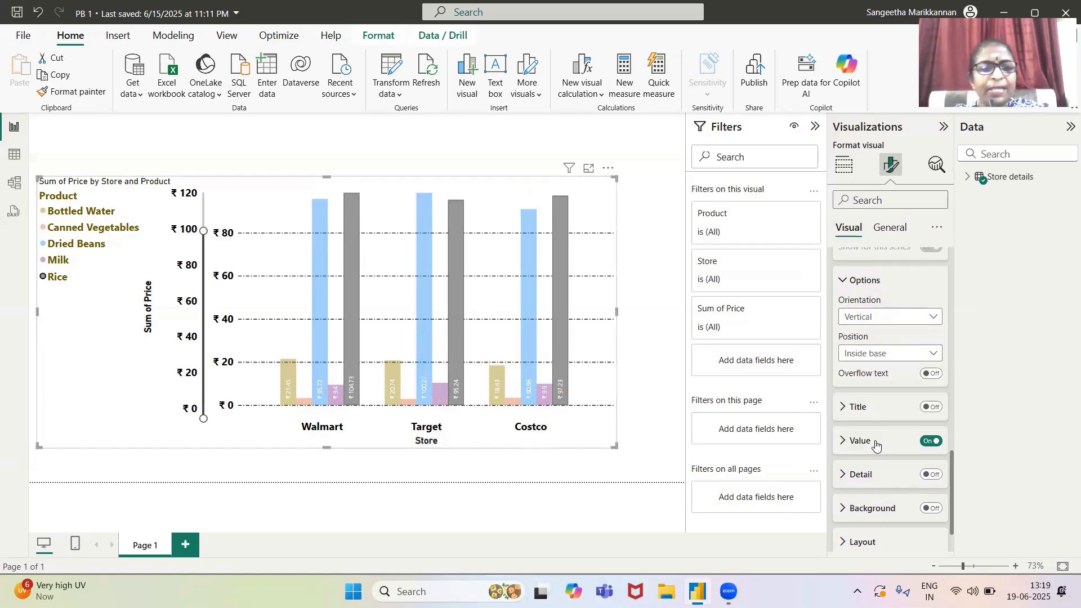
- Set the data labels' position to Outside end and turn on the option to optimize label display
{"action": "left_click", "coordinate": [930, 357]}
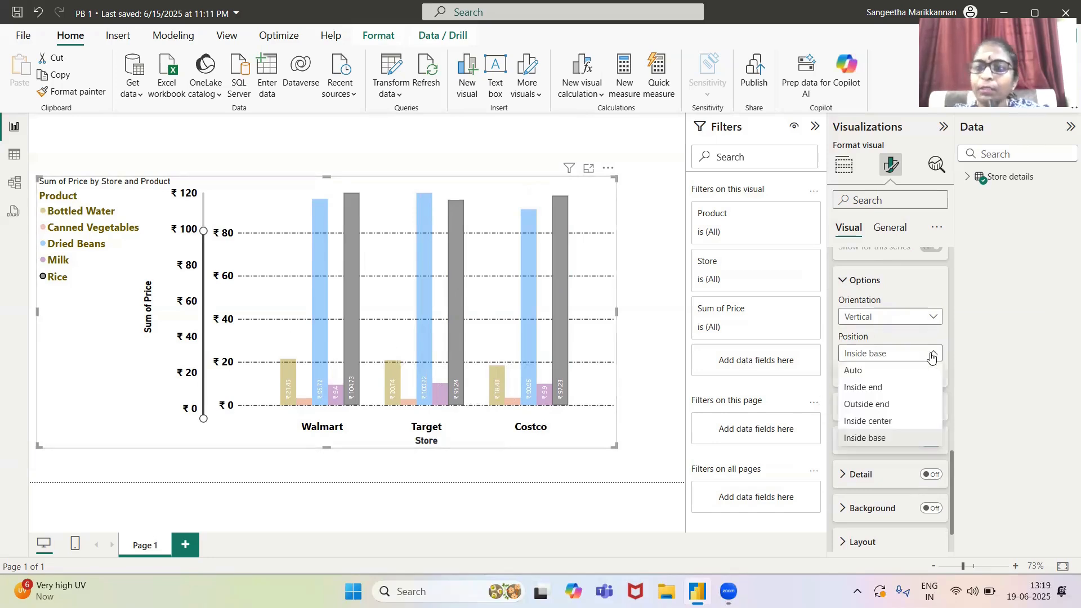
{"action": "left_click", "coordinate": [870, 405]}
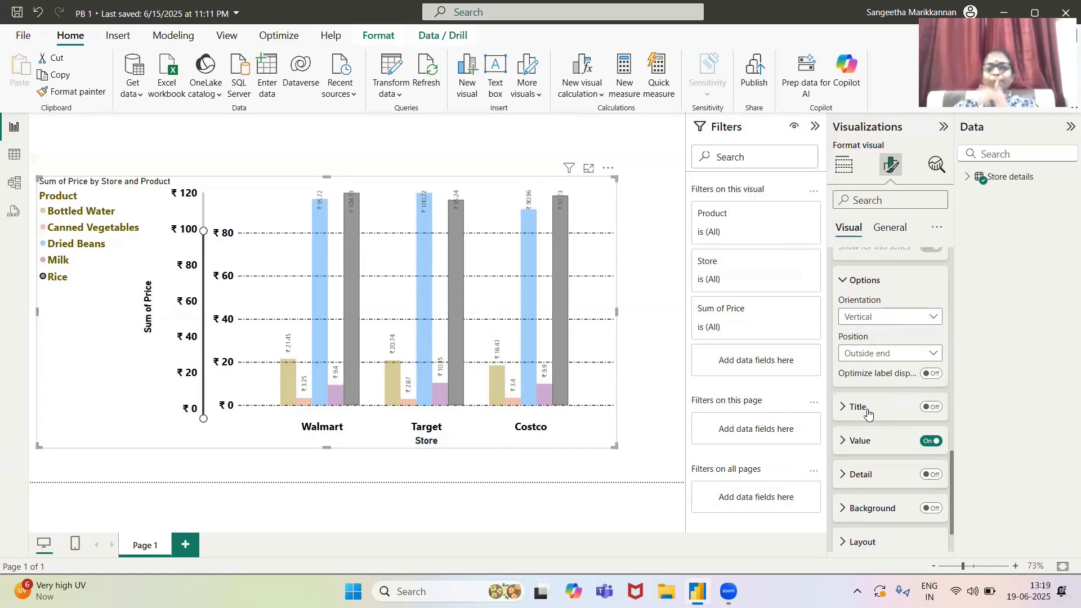
{"action": "left_click", "coordinate": [931, 375]}
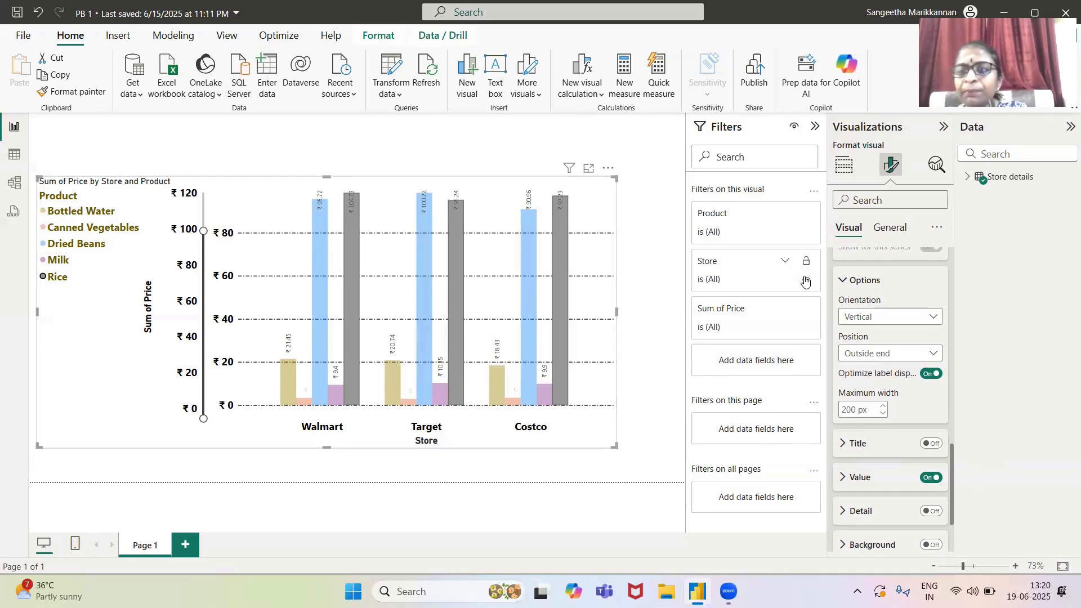
{"action": "left_click", "coordinate": [841, 280]}
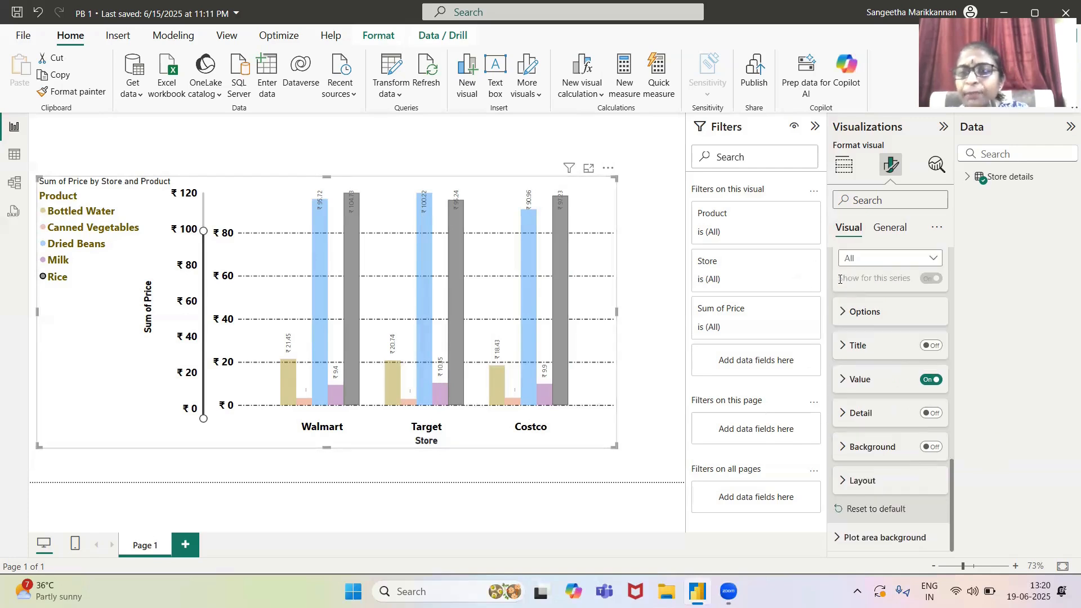
- Turn on the title for the data labels of all series
{"action": "left_click", "coordinate": [841, 349]}
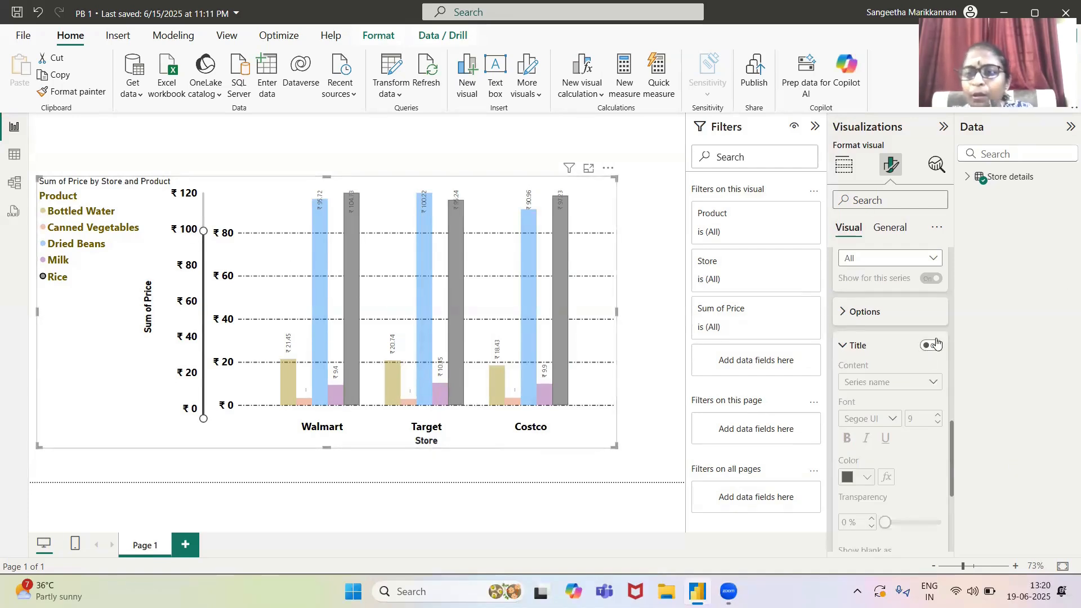
{"action": "left_click", "coordinate": [925, 357]}
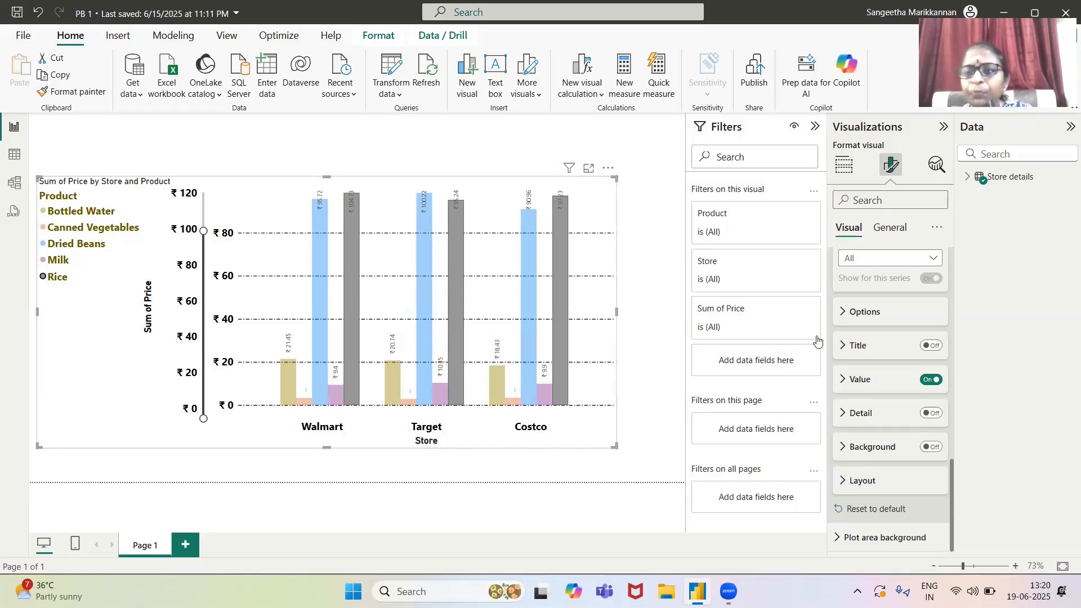
{"action": "left_click", "coordinate": [843, 346]}
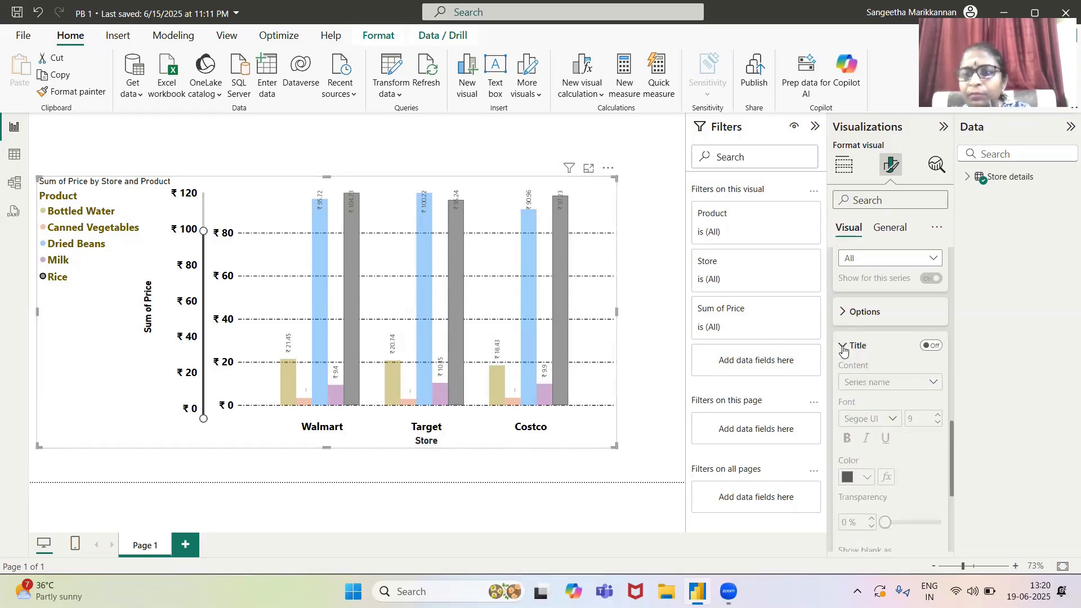
{"action": "left_click", "coordinate": [932, 346]}
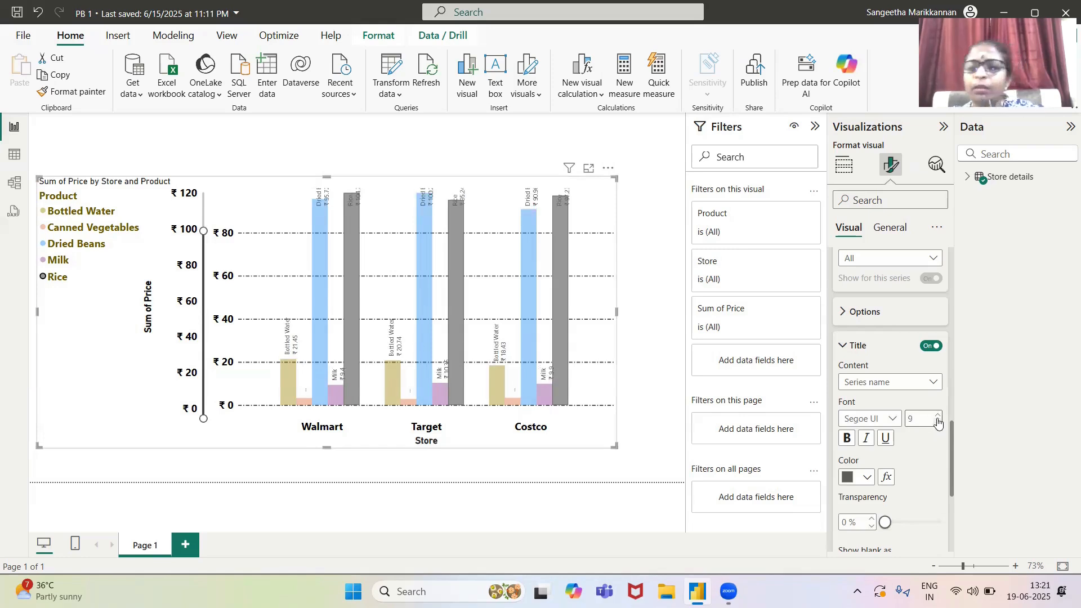
- Make the data label titles bold and set their font color to black
{"action": "left_click", "coordinate": [846, 438]}
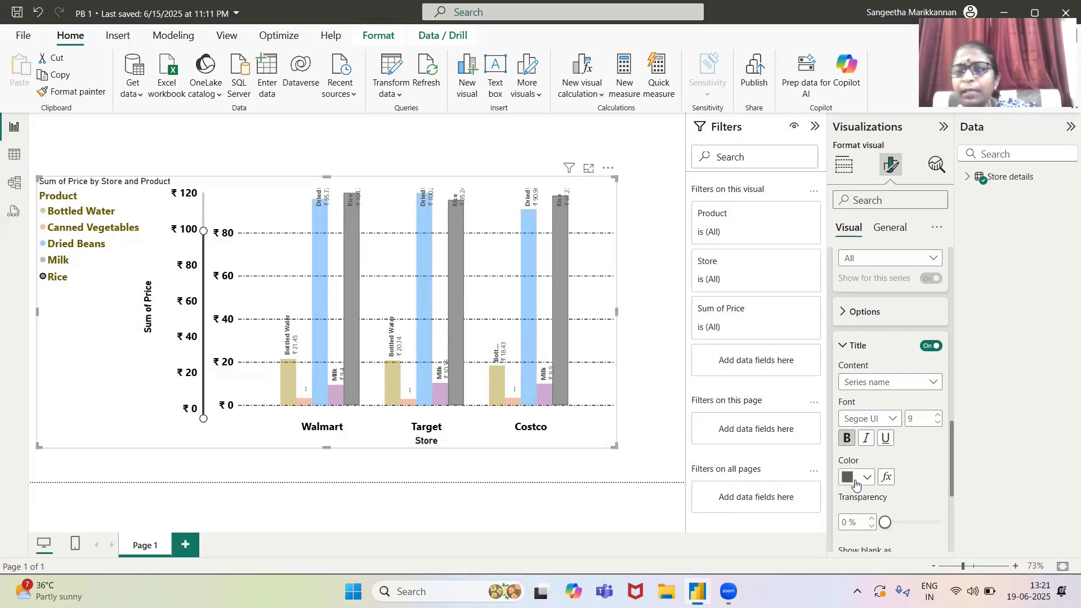
{"action": "left_click", "coordinate": [867, 478]}
{"action": "left_click", "coordinate": [865, 479]}
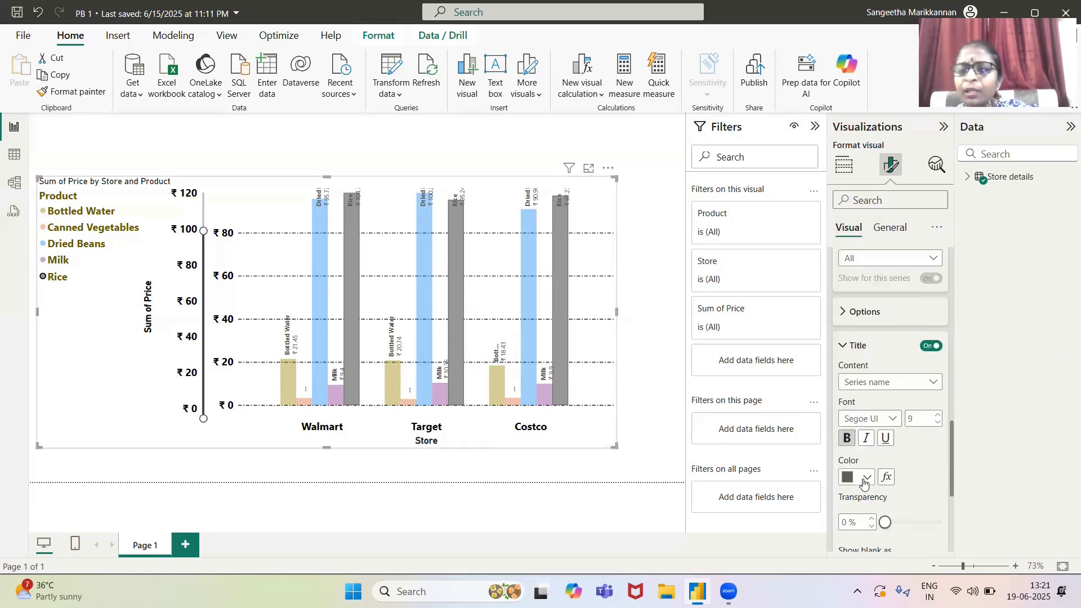
{"action": "left_click", "coordinate": [865, 478]}
{"action": "left_click", "coordinate": [877, 416]}
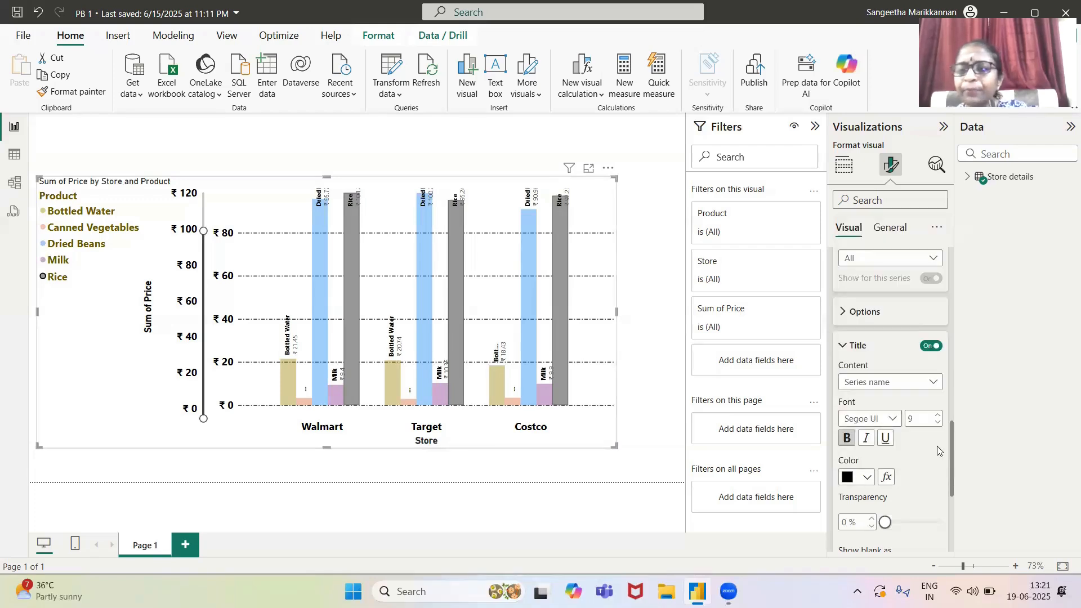
{"action": "scroll", "coordinate": [915, 414], "scroll_direction": "down", "scroll_amount": 2}
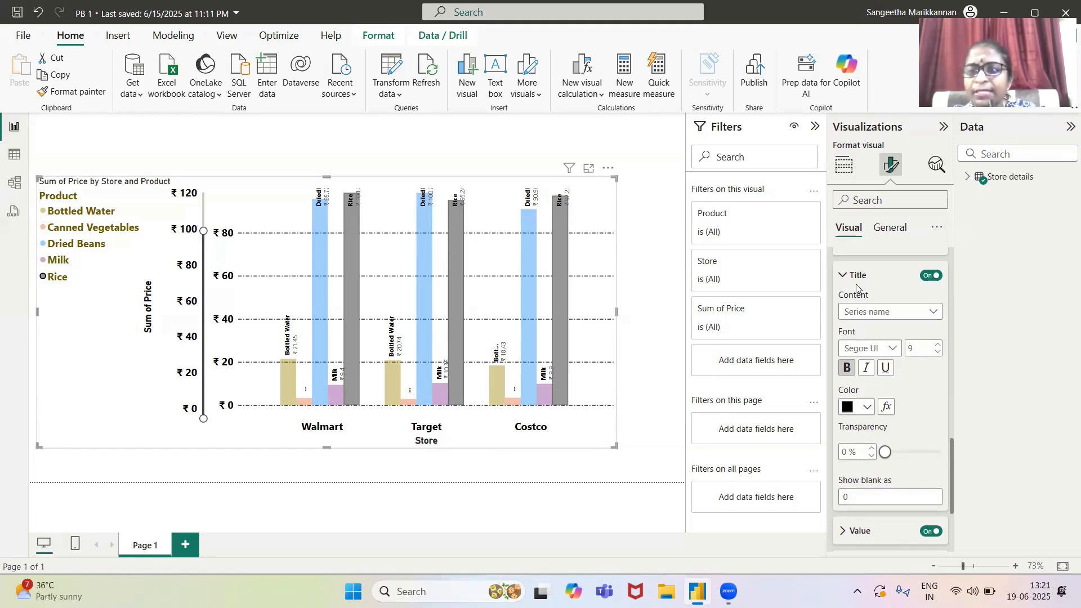
{"action": "left_click", "coordinate": [840, 277]}
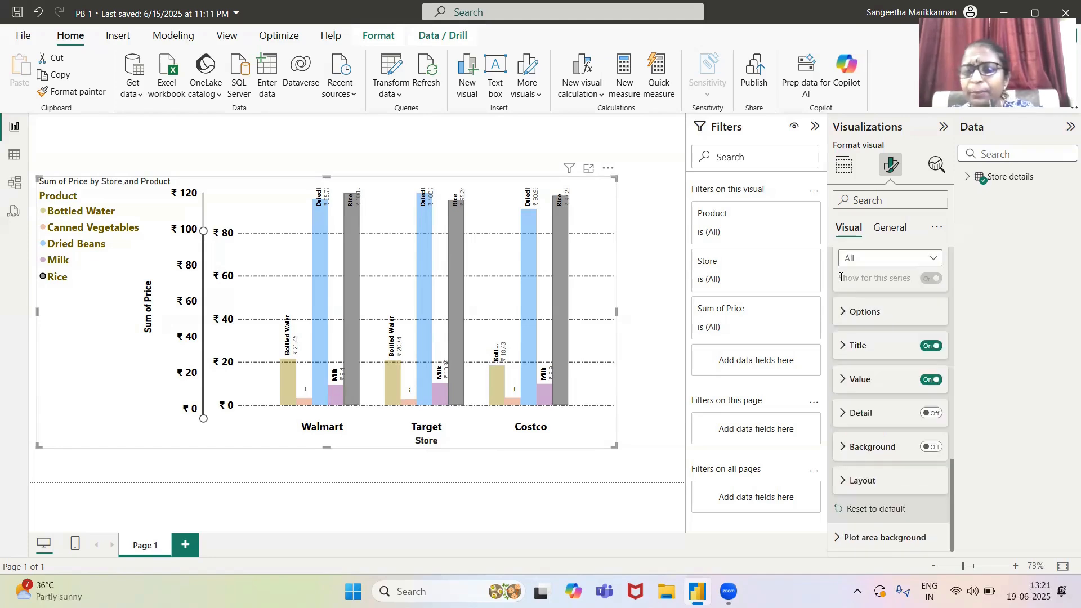
{"action": "left_click", "coordinate": [843, 349]}
{"action": "left_click", "coordinate": [843, 349]}
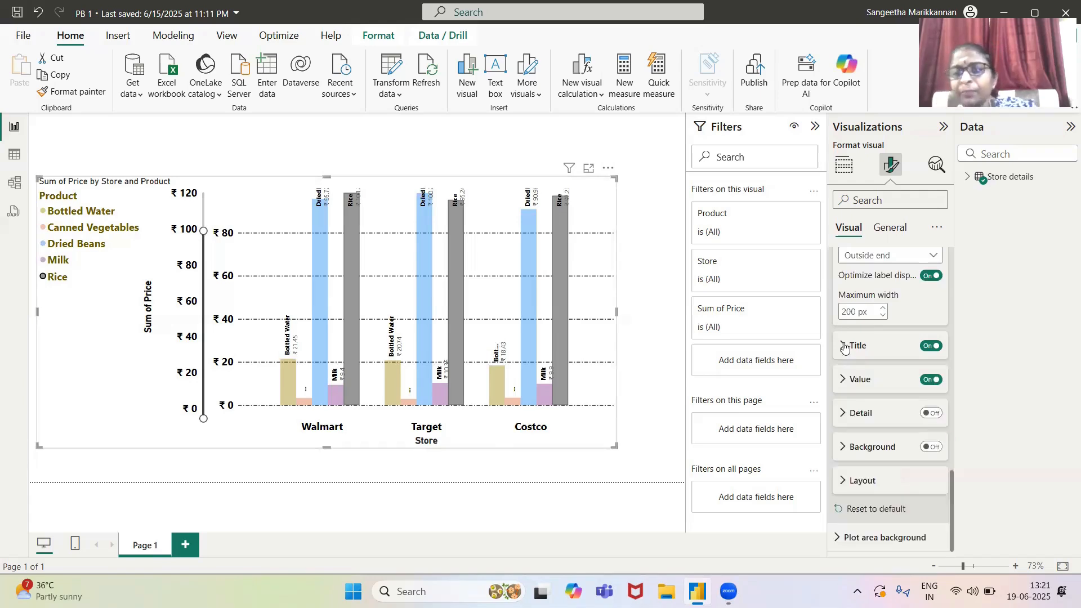
- Make the data label values bold and set their font size to 10
{"action": "left_click", "coordinate": [842, 382]}
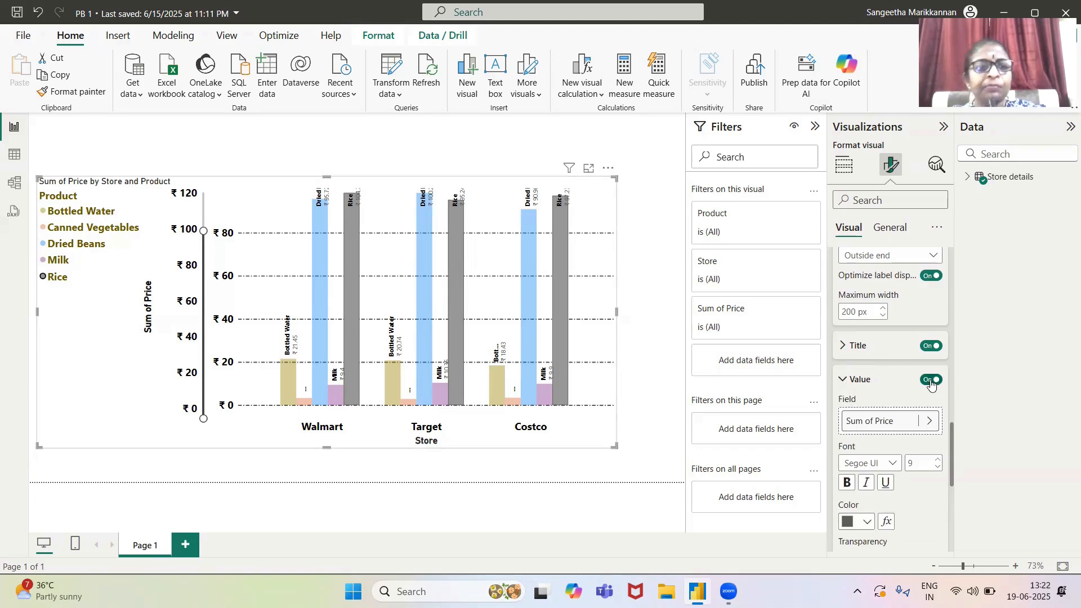
{"action": "left_click", "coordinate": [938, 459]}
{"action": "left_click", "coordinate": [938, 460]}
{"action": "left_click", "coordinate": [938, 459]}
{"action": "left_click", "coordinate": [938, 459]}
{"action": "left_click", "coordinate": [937, 459]}
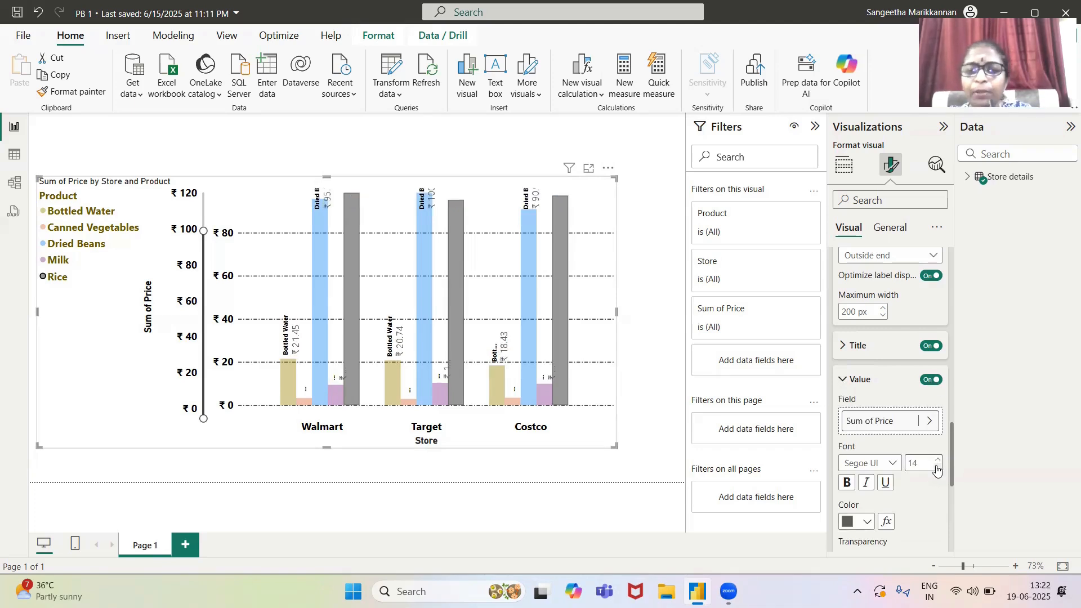
{"action": "left_click", "coordinate": [847, 483]}
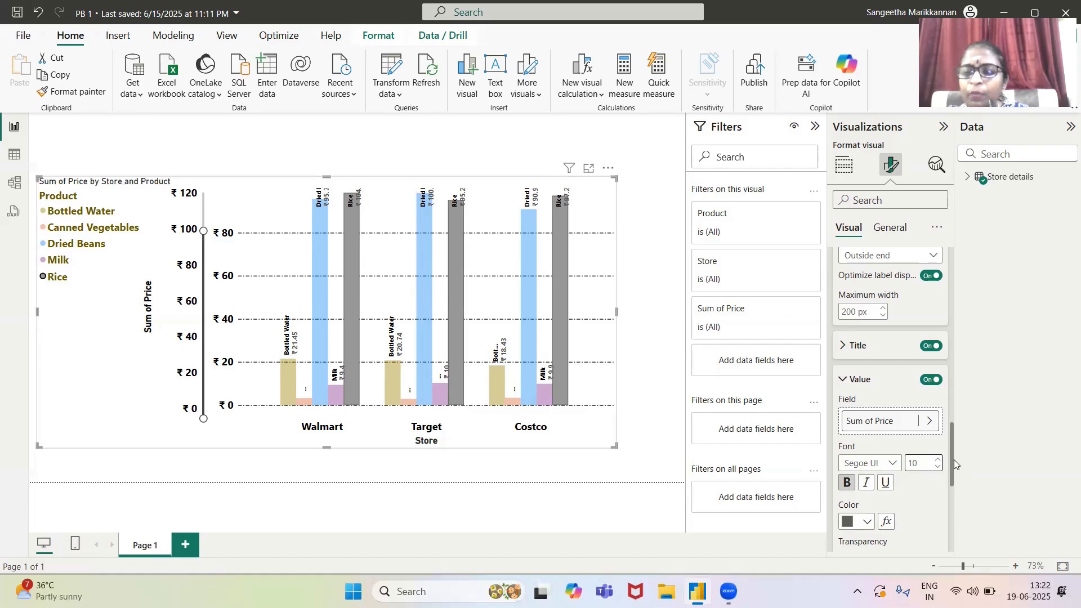
- Try Thousands and Millions as the display units of the data label values
{"action": "left_click_drag", "start_coordinate": [952, 452], "coordinate": [949, 491]}
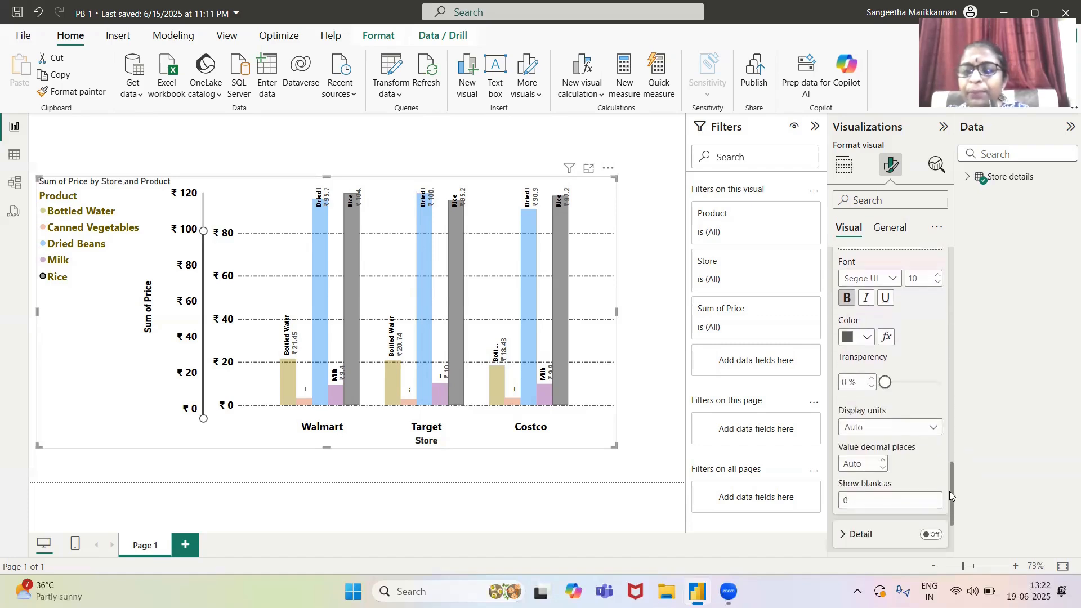
{"action": "left_click", "coordinate": [931, 430]}
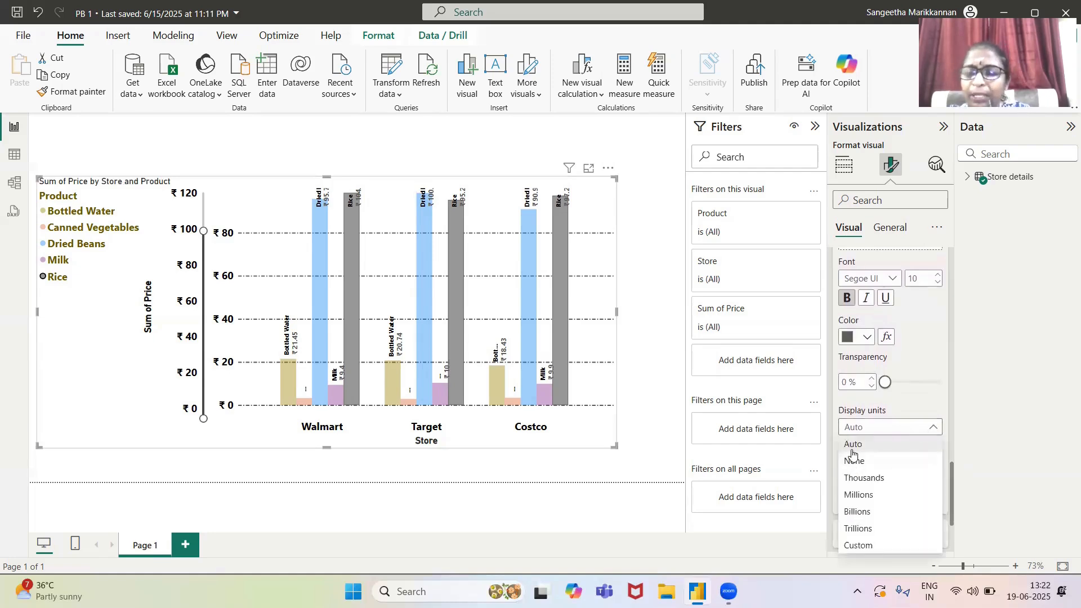
{"action": "left_click", "coordinate": [860, 479]}
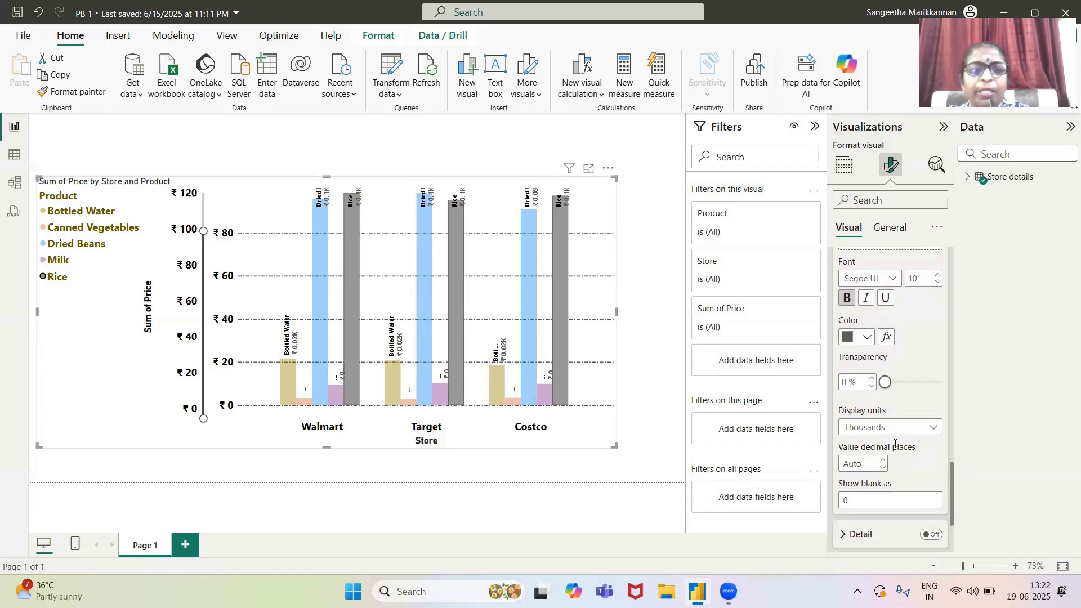
{"action": "left_click", "coordinate": [912, 428]}
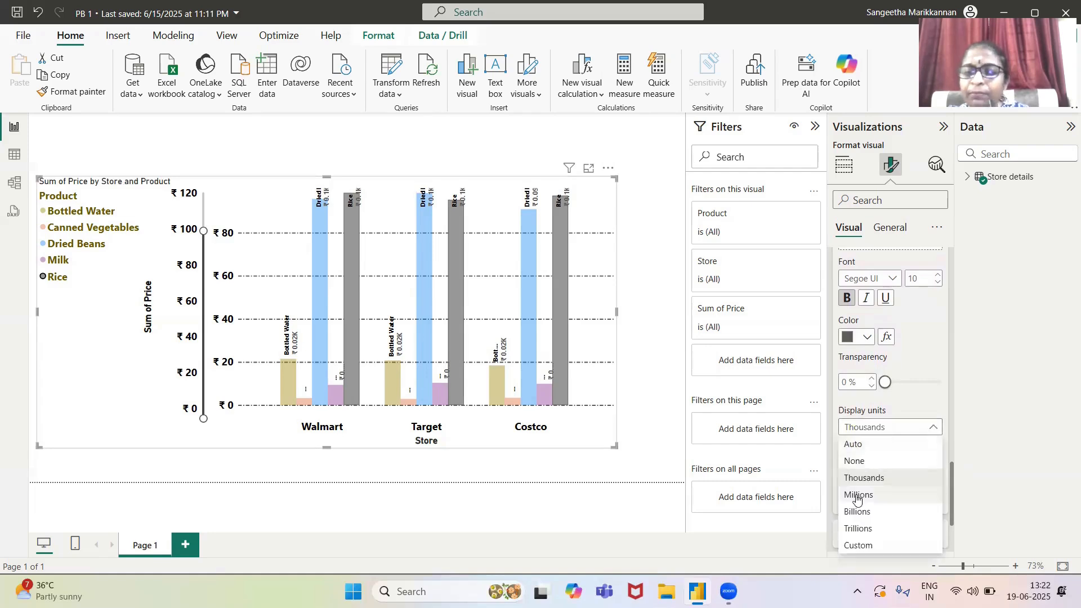
{"action": "left_click", "coordinate": [861, 491]}
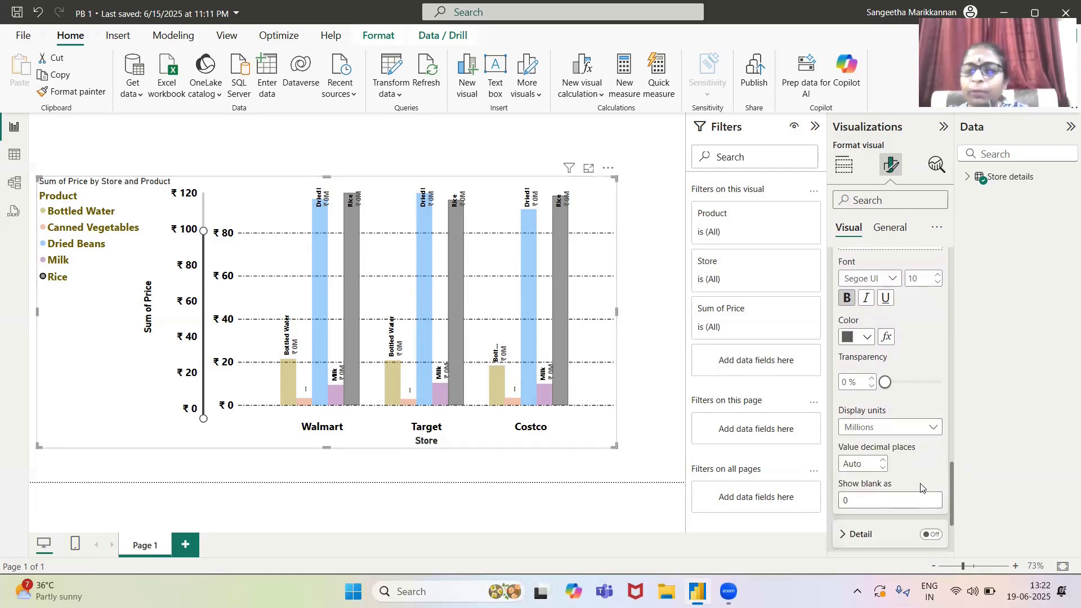
- Set the data label values' display units to None and their decimal places to 2
{"action": "left_click", "coordinate": [932, 428]}
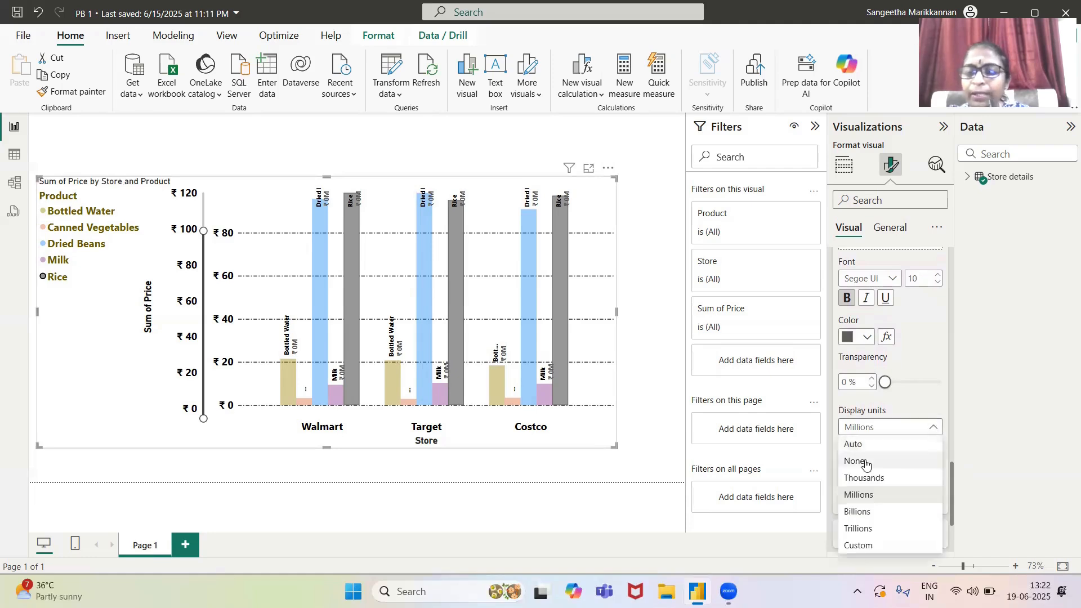
{"action": "left_click", "coordinate": [867, 457]}
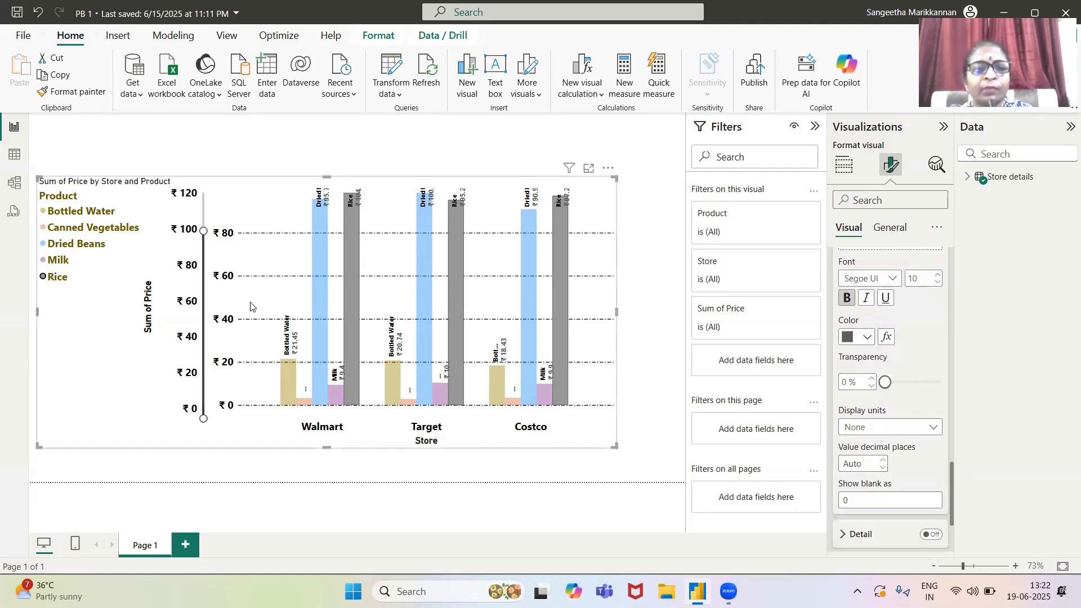
{"action": "left_click", "coordinate": [883, 461]}
{"action": "left_click", "coordinate": [883, 461]}
{"action": "left_click", "coordinate": [884, 461]}
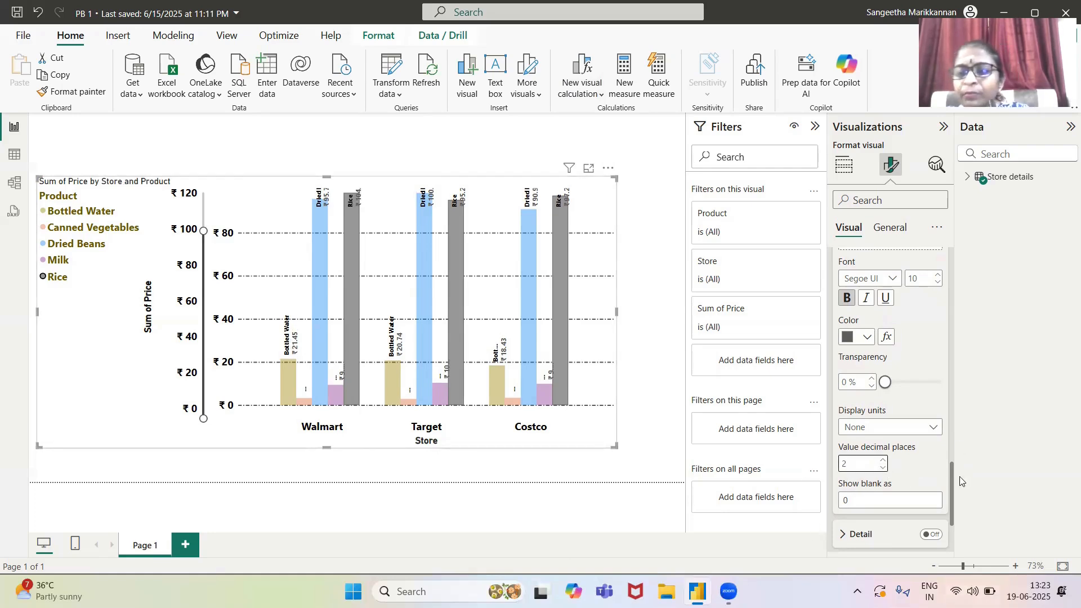
- Turn on the detail for the data labels and show its formatting options
{"action": "left_click_drag", "start_coordinate": [952, 479], "coordinate": [952, 501]}
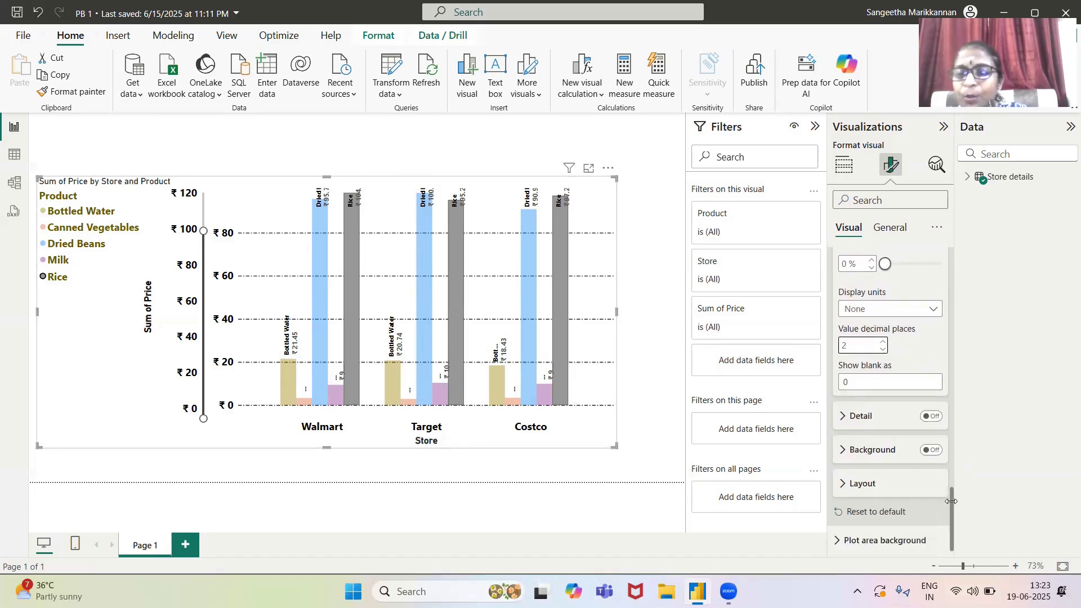
{"action": "left_click", "coordinate": [843, 417]}
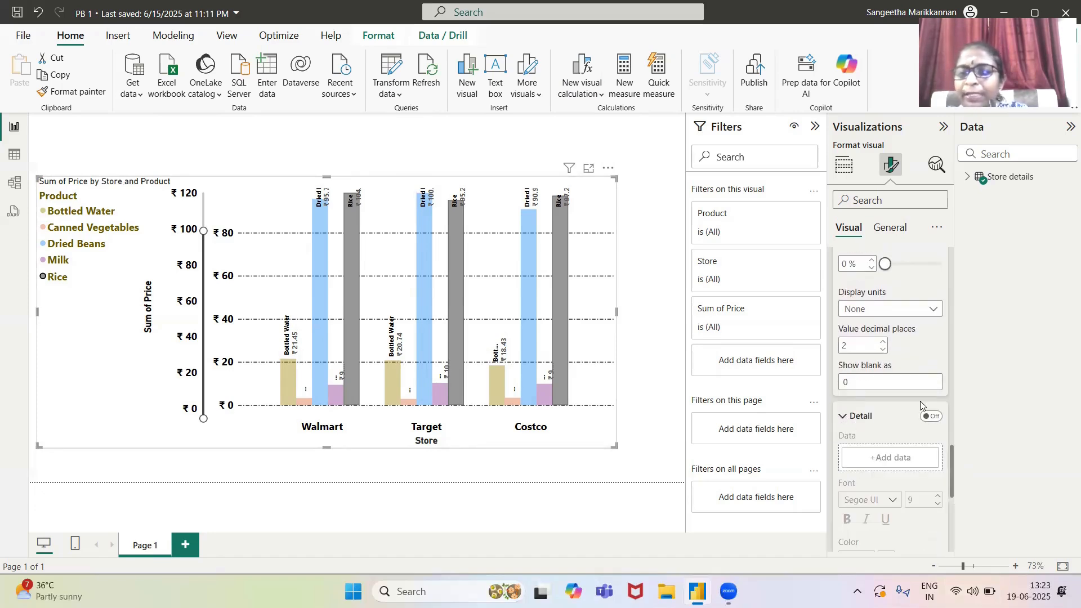
{"action": "left_click", "coordinate": [932, 417]}
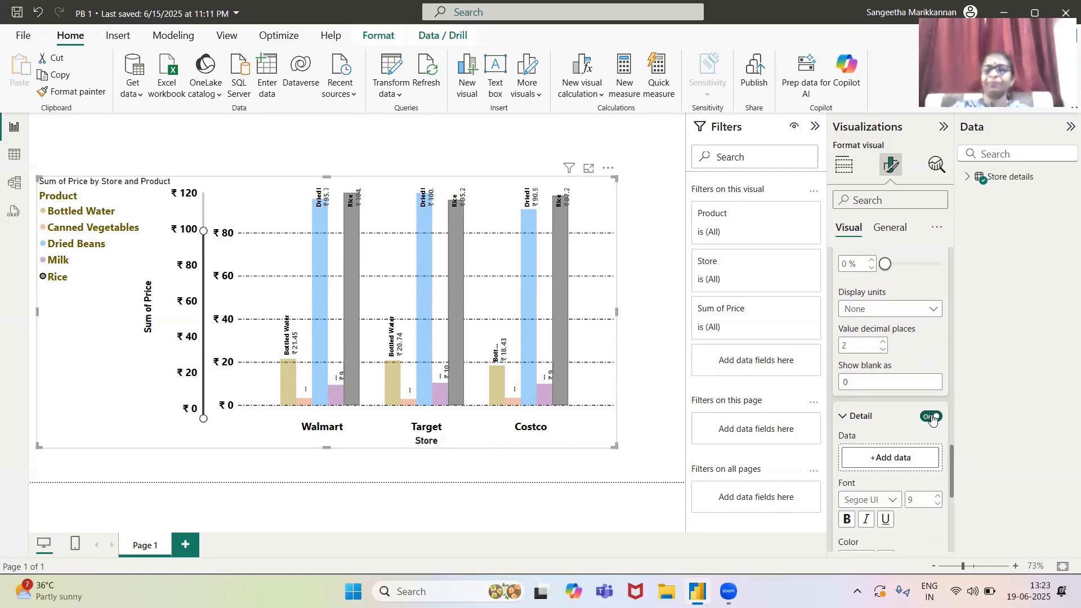
{"action": "scroll", "coordinate": [912, 313], "scroll_direction": "down", "scroll_amount": 3}
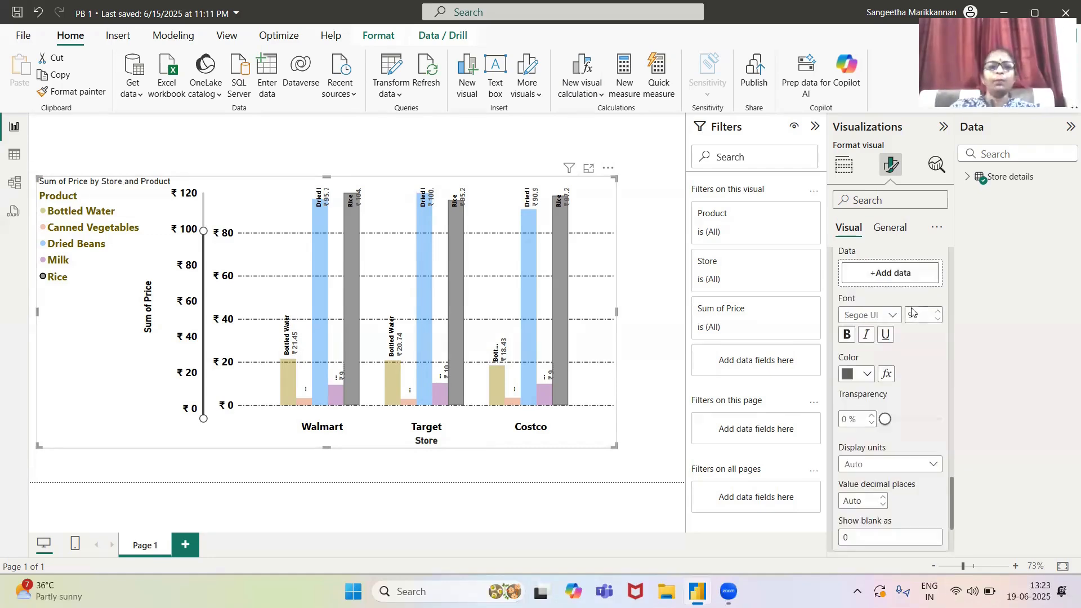